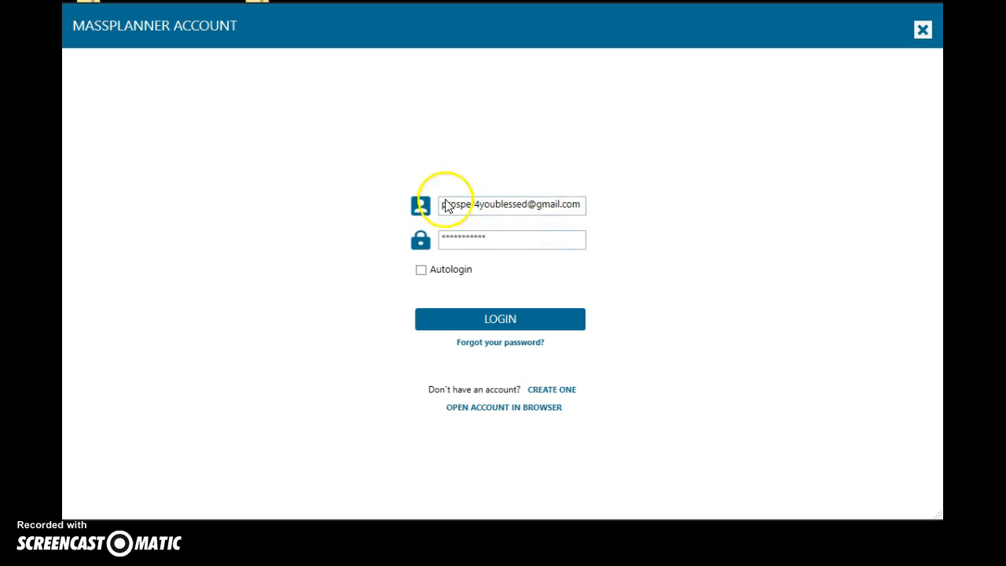
- Log in with Autologin enabled and open the list of social profiles to check their status
left_click(422, 271)
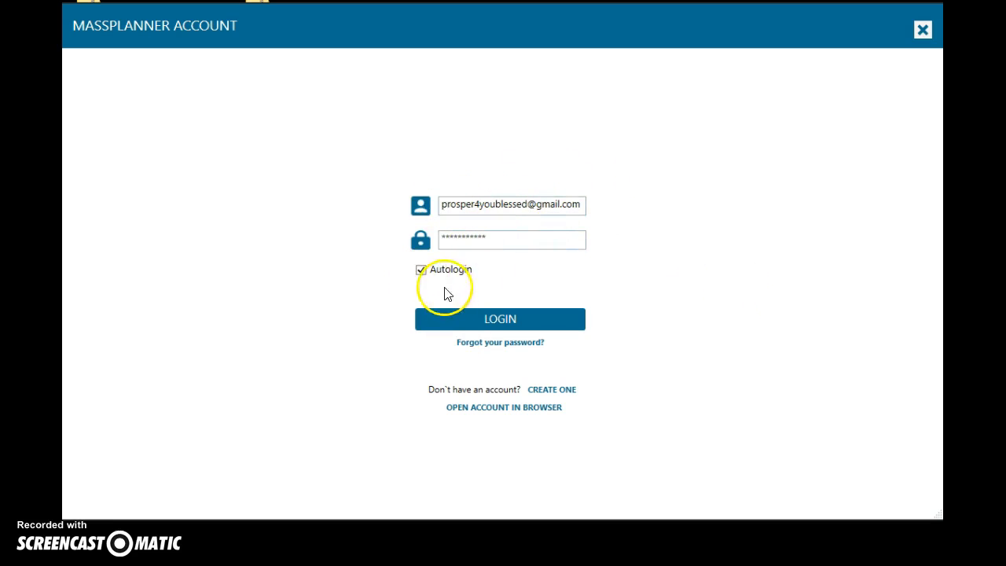
left_click(517, 331)
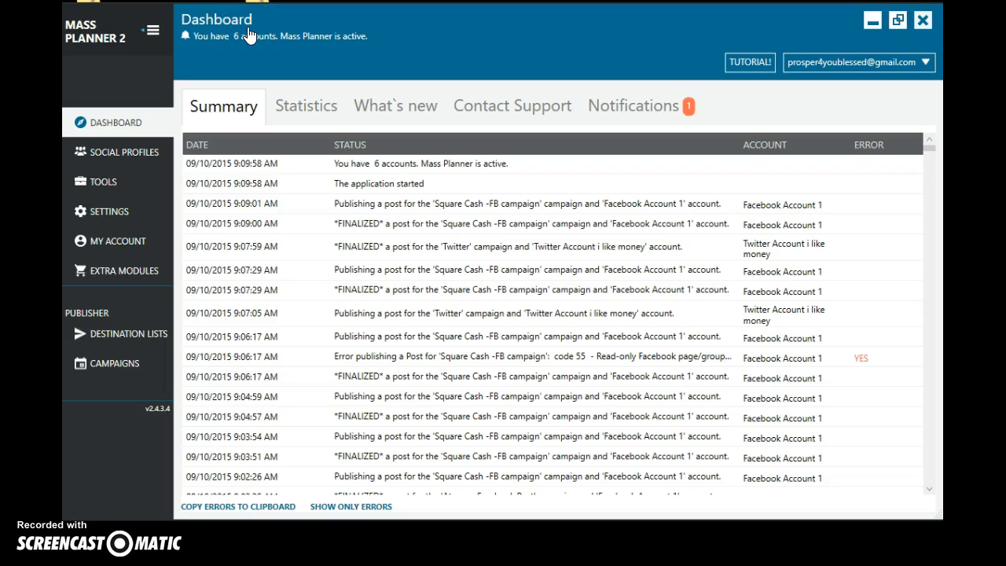
left_click(126, 157)
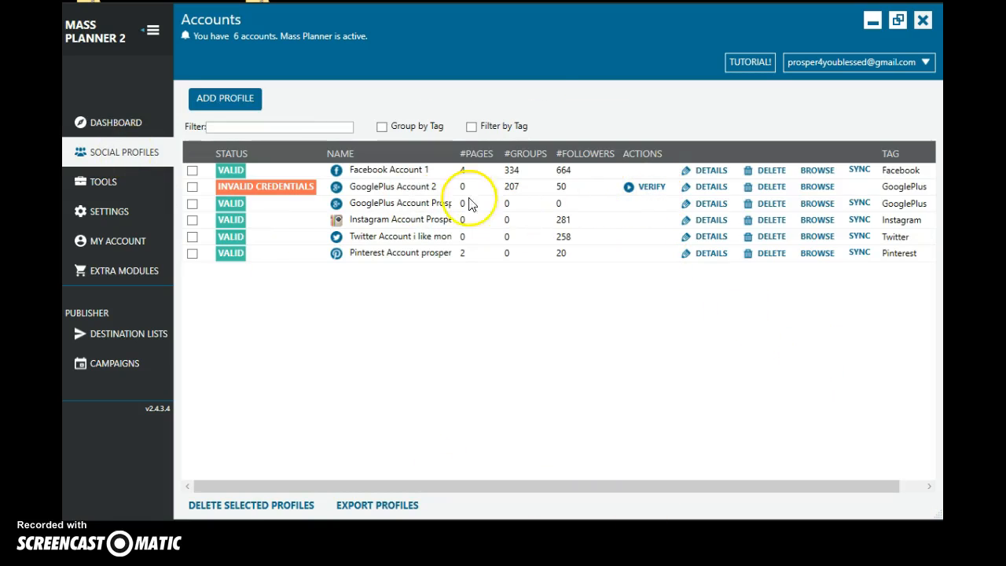
mouse_move(276, 190)
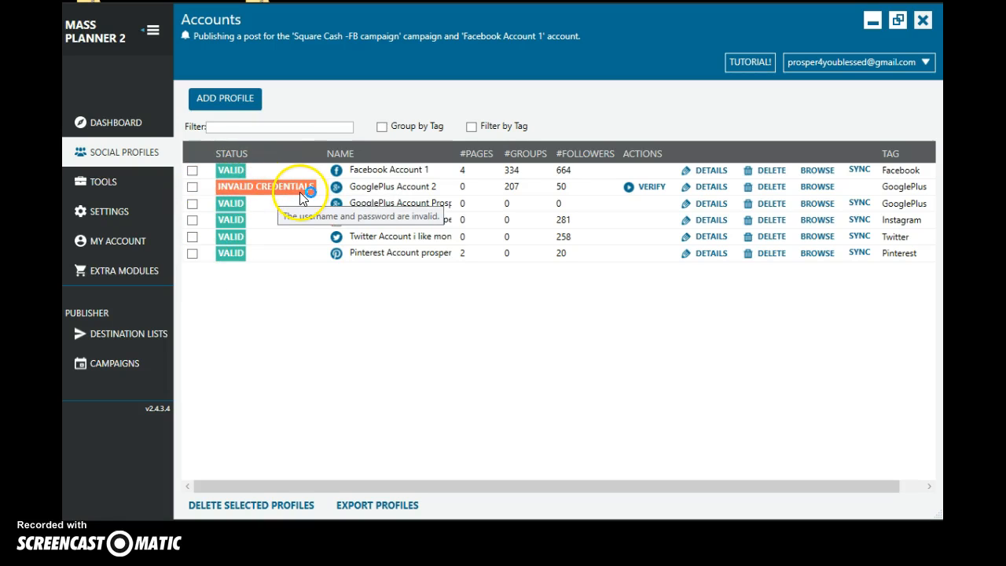
- Add a new Facebook profile to the social profiles
left_click(223, 105)
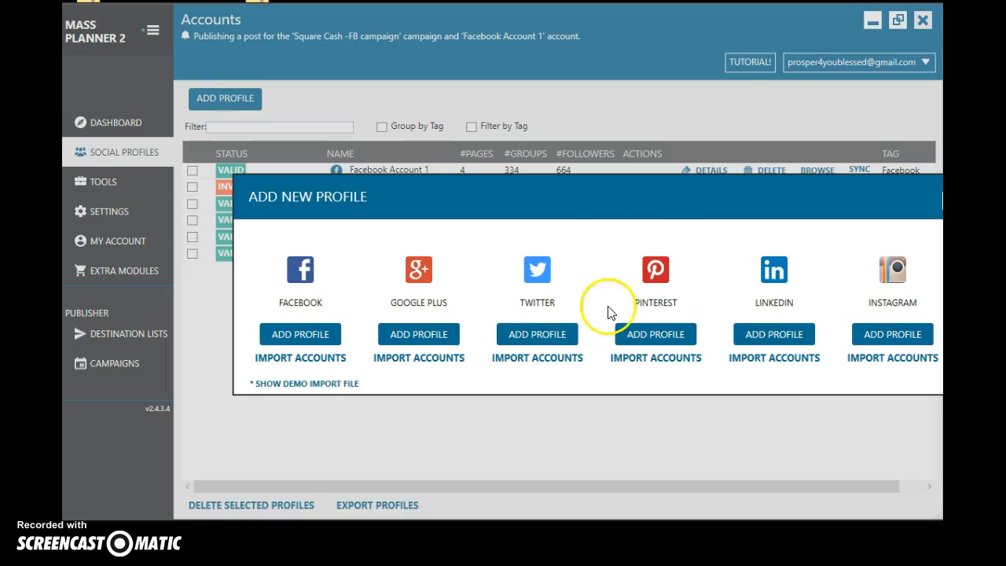
left_click_drag(861, 191, 798, 192)
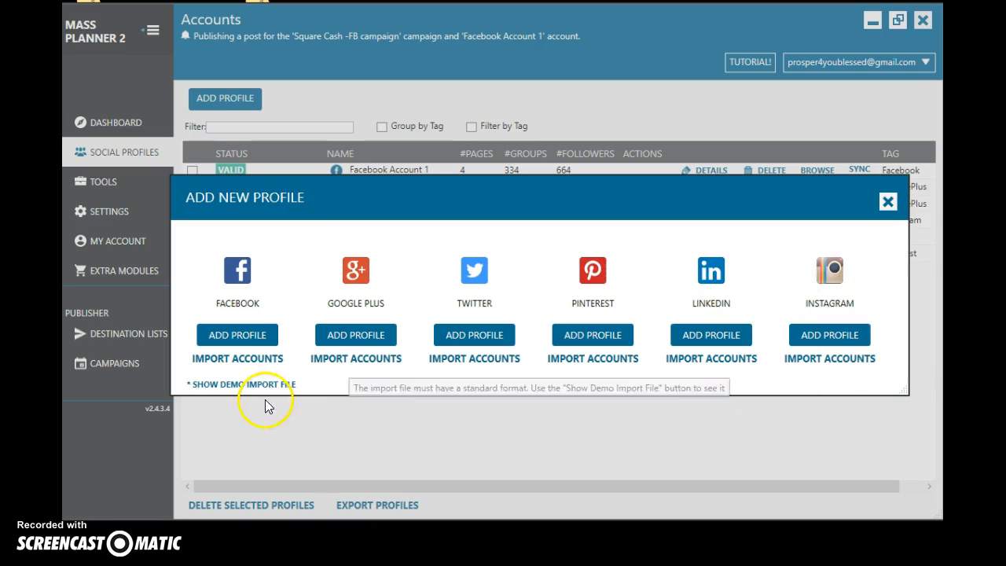
left_click(232, 338)
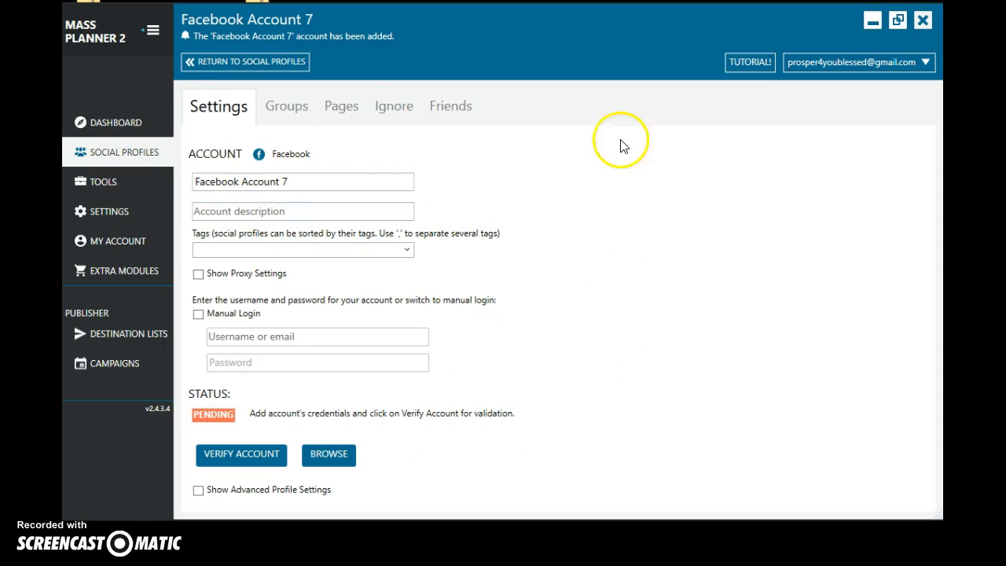
- Return to the social profiles list and delete the pending Facebook profile
left_click(123, 153)
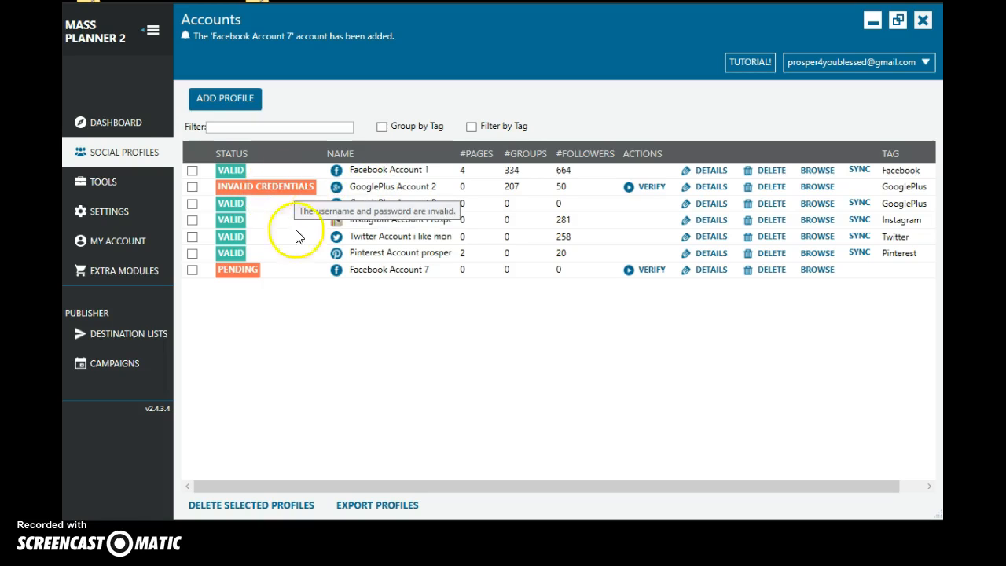
mouse_move(242, 279)
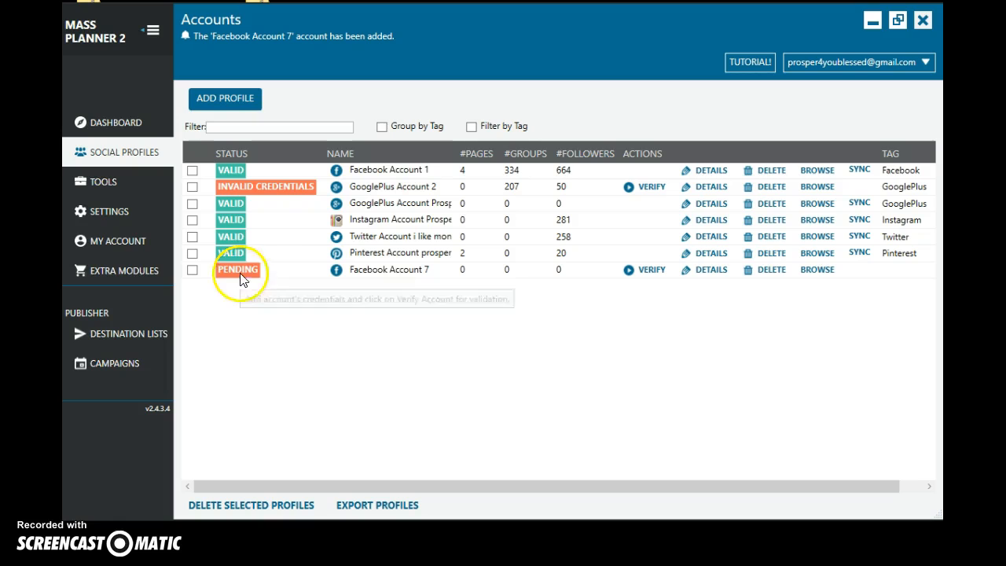
left_click(762, 279)
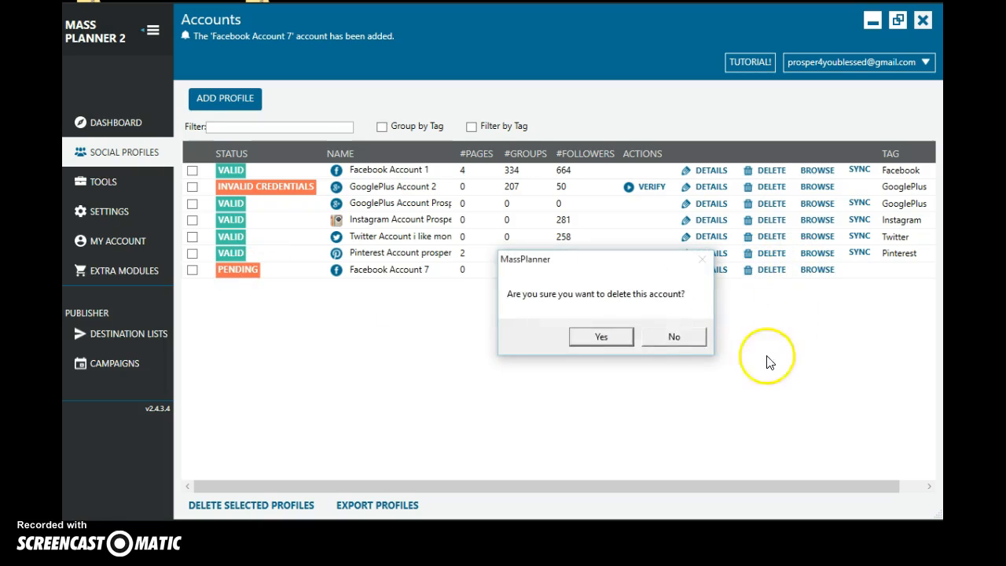
left_click(602, 337)
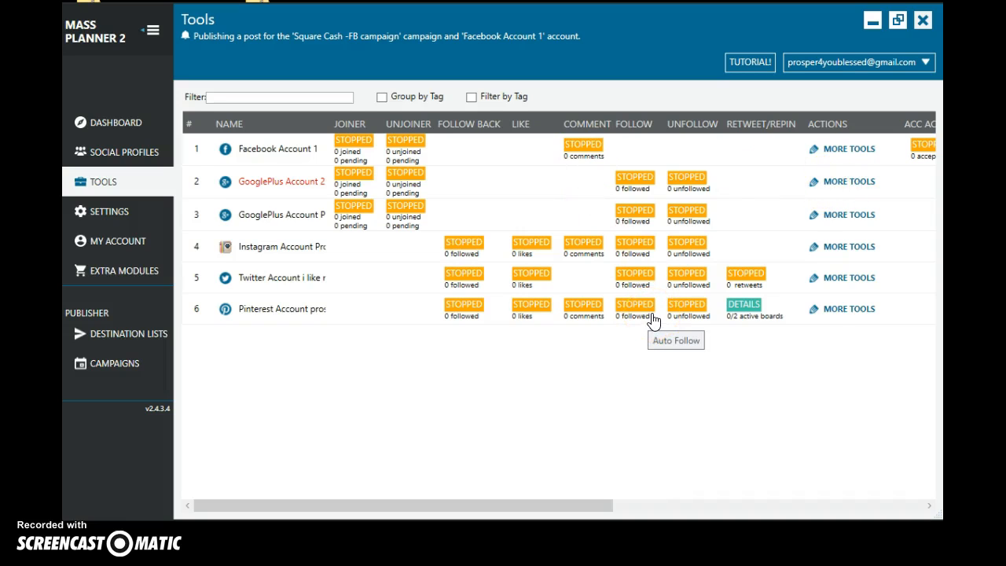
- Review the general software settings and the account's subscription information
left_click(116, 218)
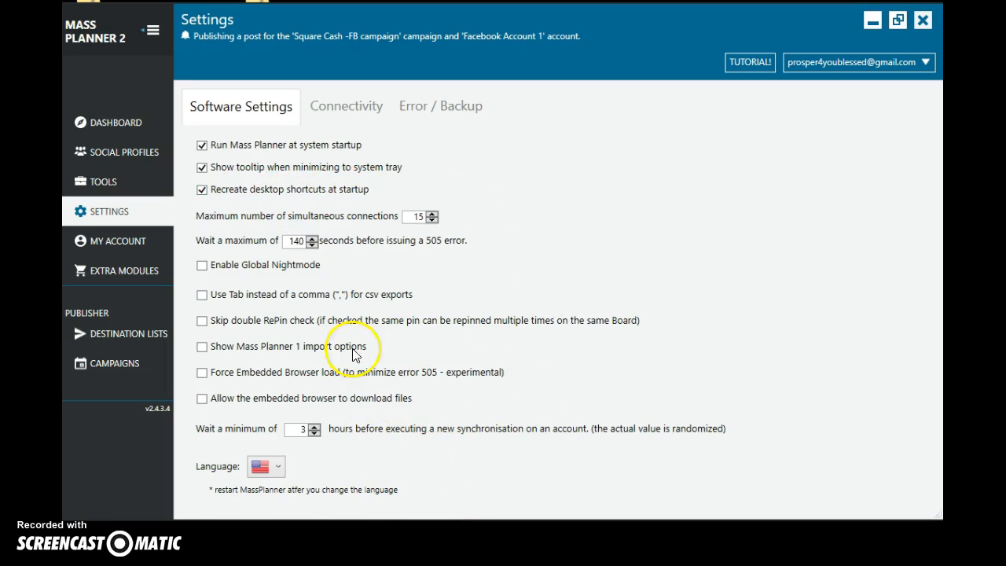
left_click(138, 246)
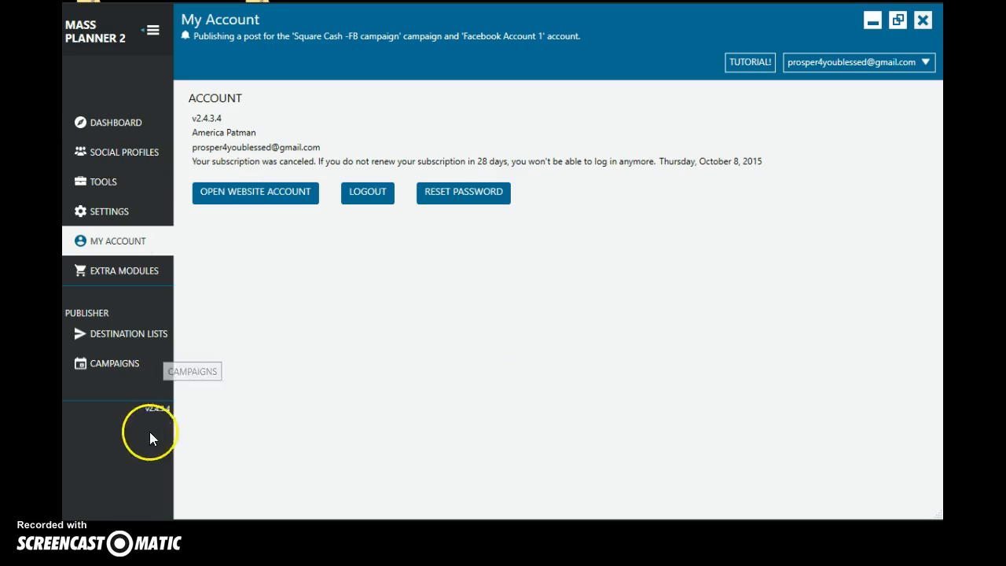
- Create a new scheduled campaign in the campaign list
left_click(116, 368)
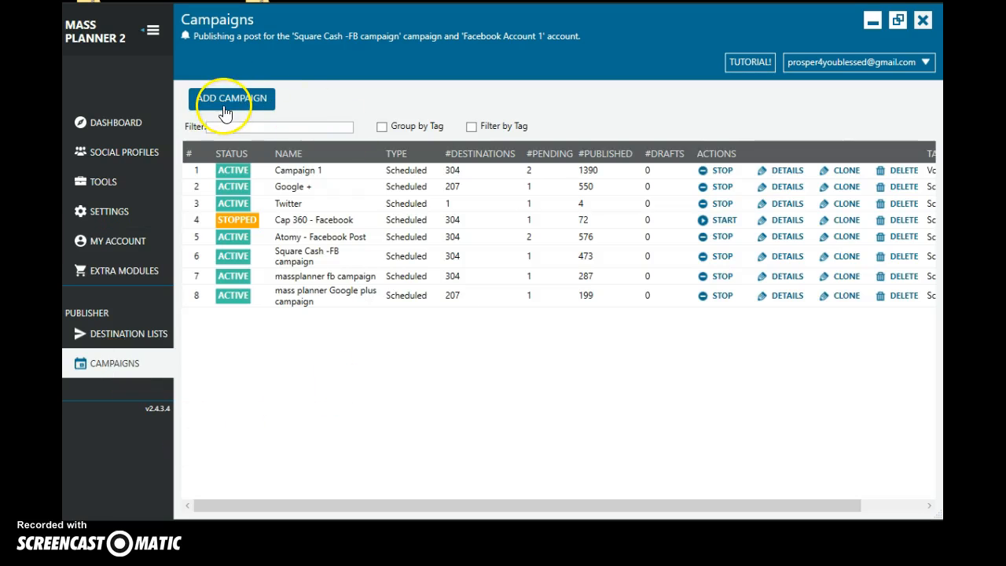
left_click(227, 99)
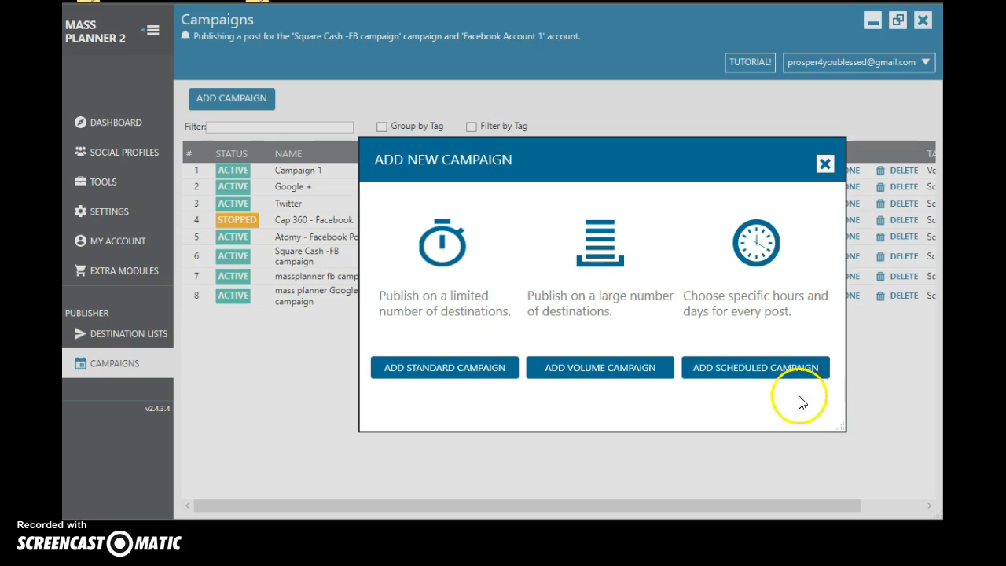
left_click(748, 374)
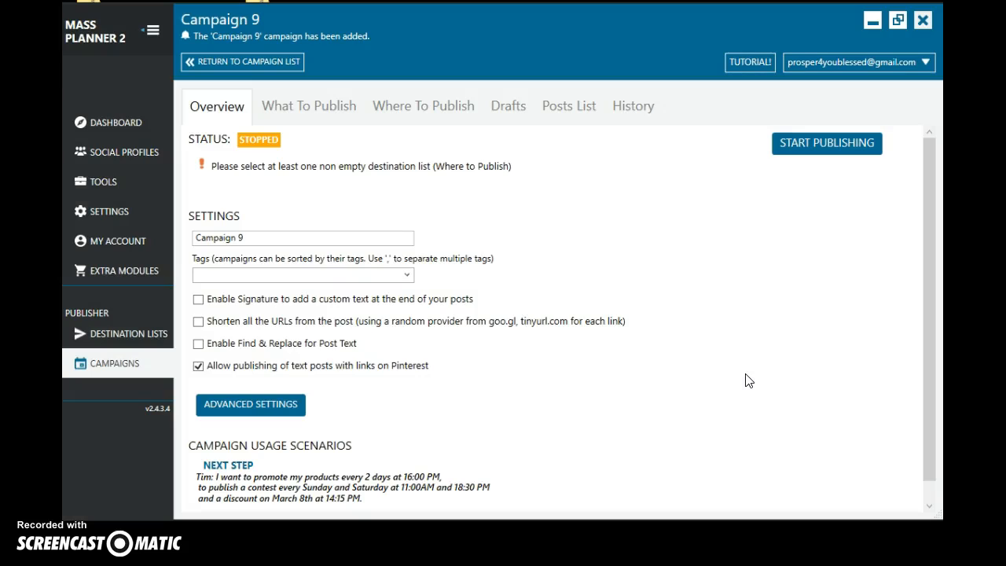
- Name the campaign "test 1" and assign it the Scheduled tag
triple_click(252, 239)
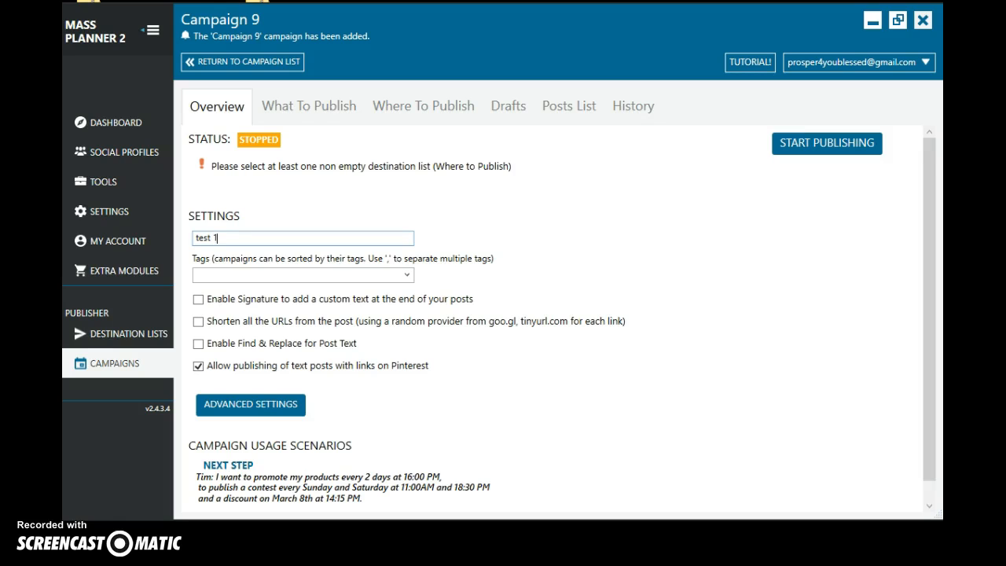
left_click(401, 274)
left_click(234, 304)
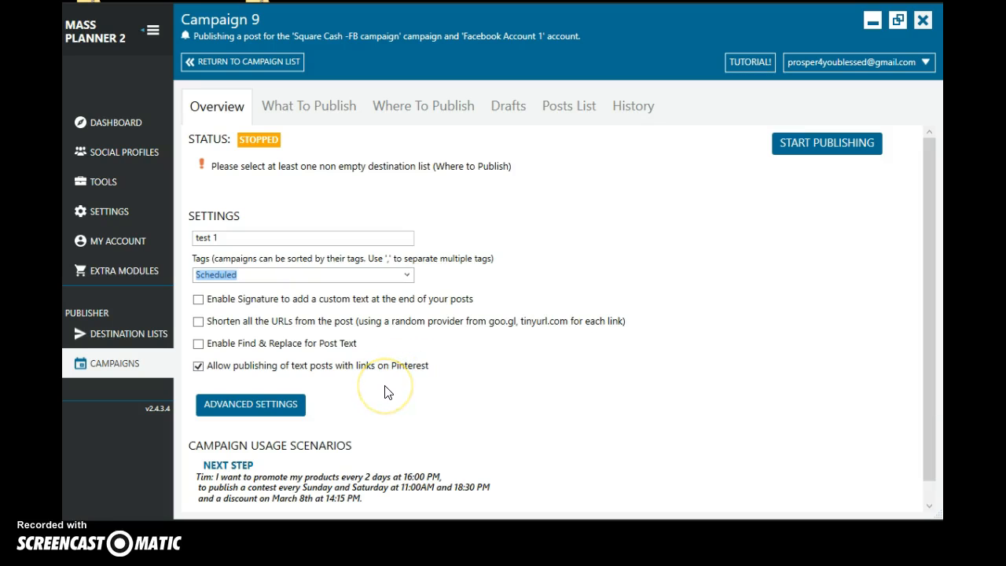
scroll(607, 359, "down", 1)
scroll(611, 358, "up", 1)
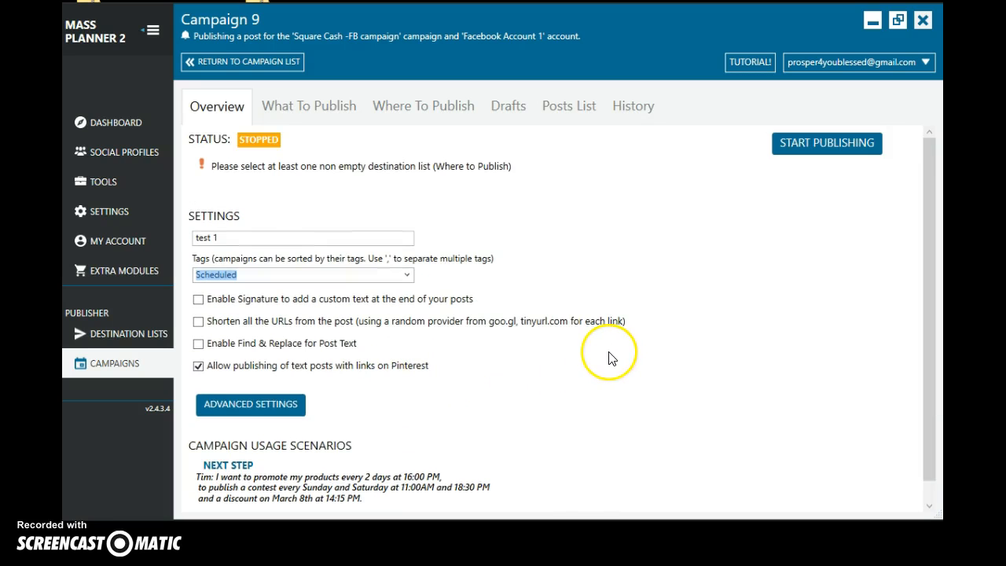
- Open the campaign's single-post form and try out the option for posting on LinkedIn groups, leaving it disabled
left_click(306, 116)
left_click(291, 216)
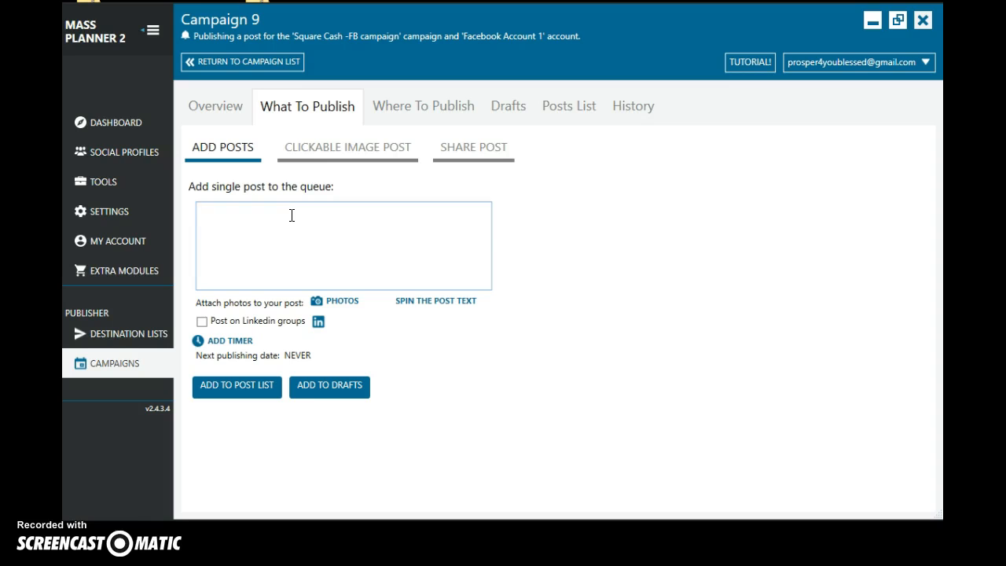
left_click(203, 323)
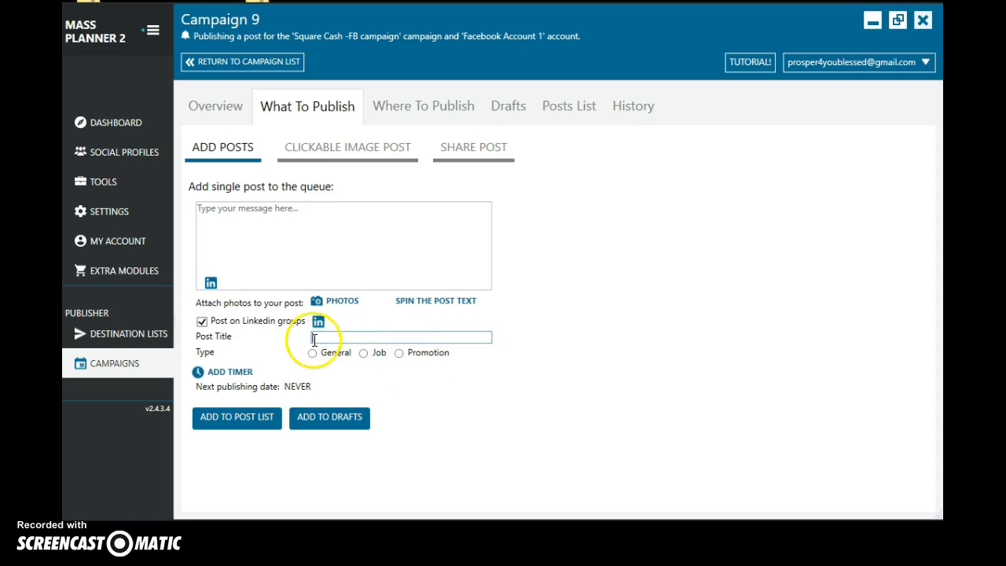
left_click(203, 321)
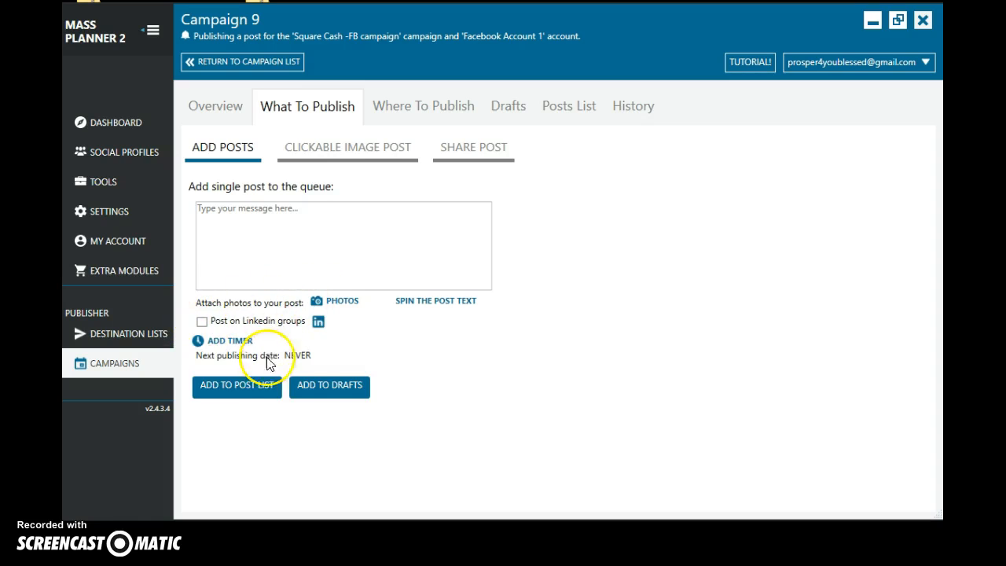
left_click(344, 304)
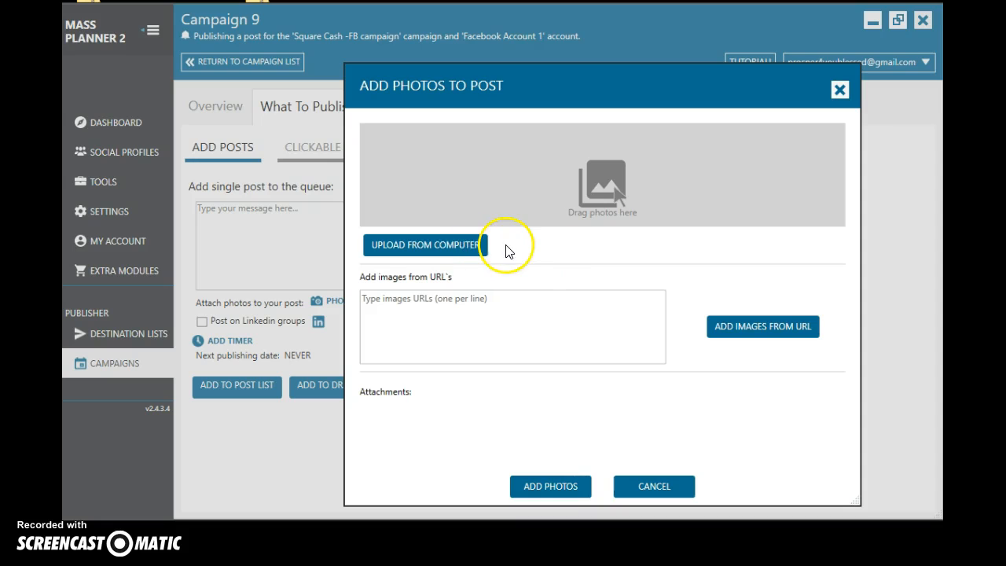
left_click(439, 247)
left_click_drag(918, 76, 688, 70)
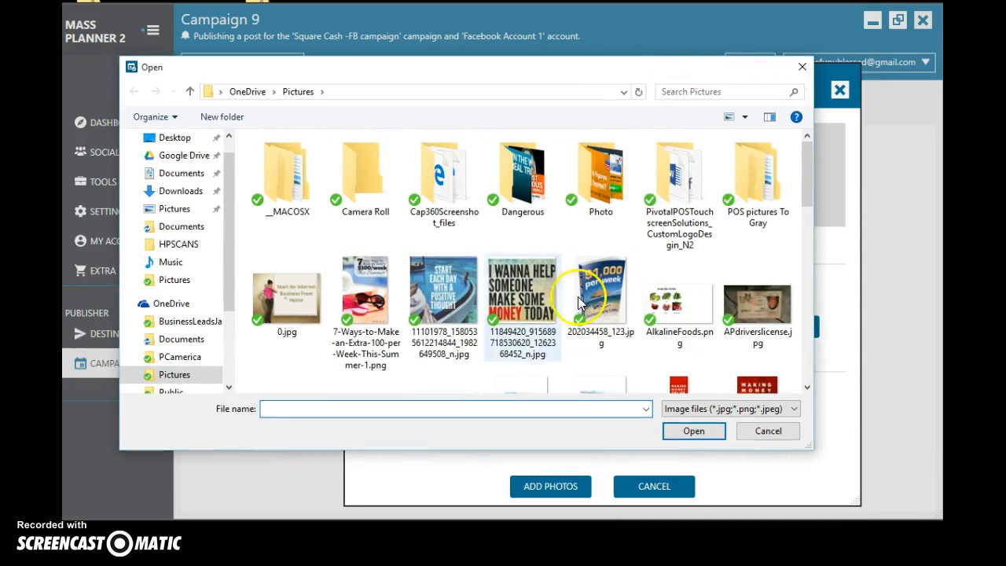
left_click(803, 68)
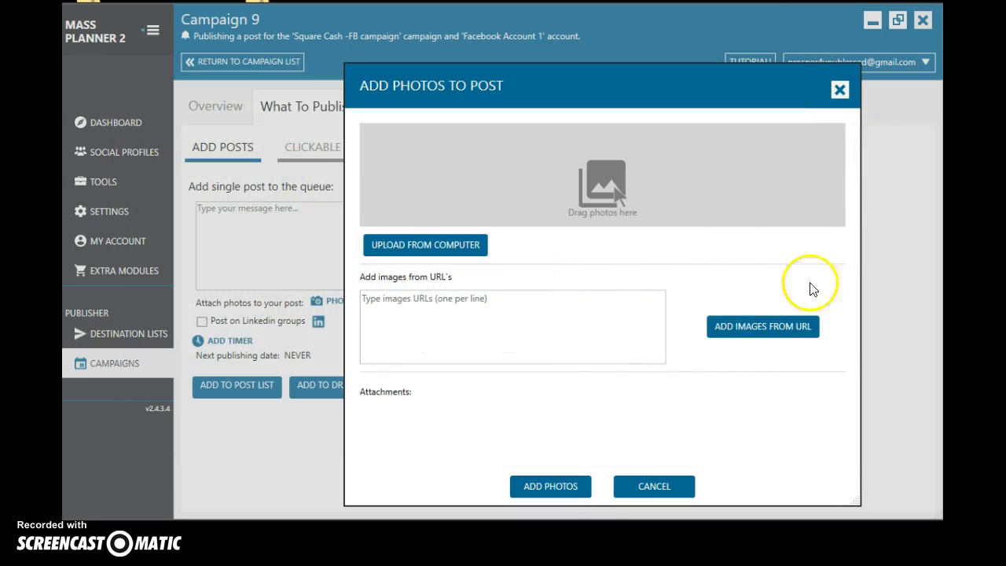
left_click(839, 90)
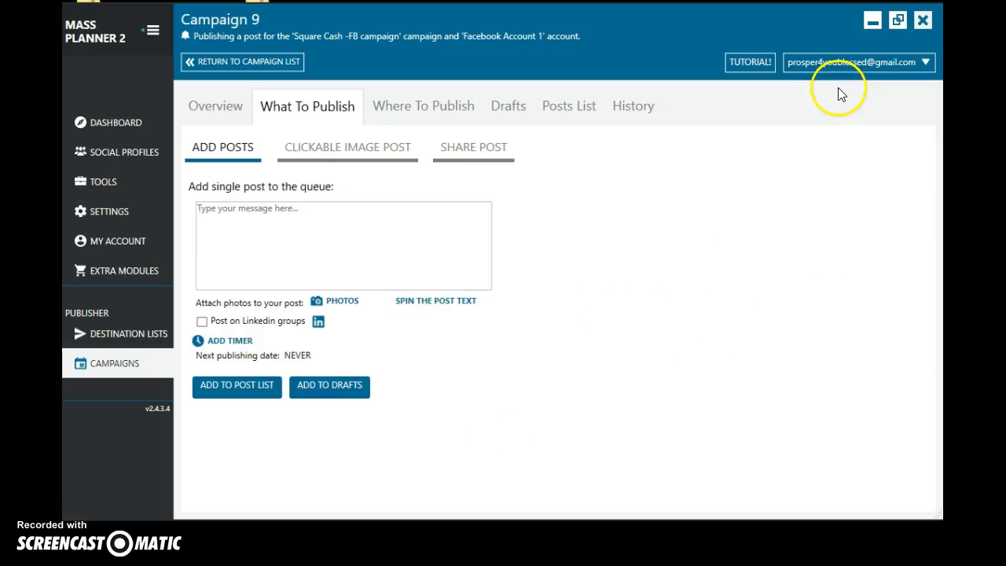
- Add a posting timer to the post that repeats daily, keeping the proposed start date and time
left_click(231, 343)
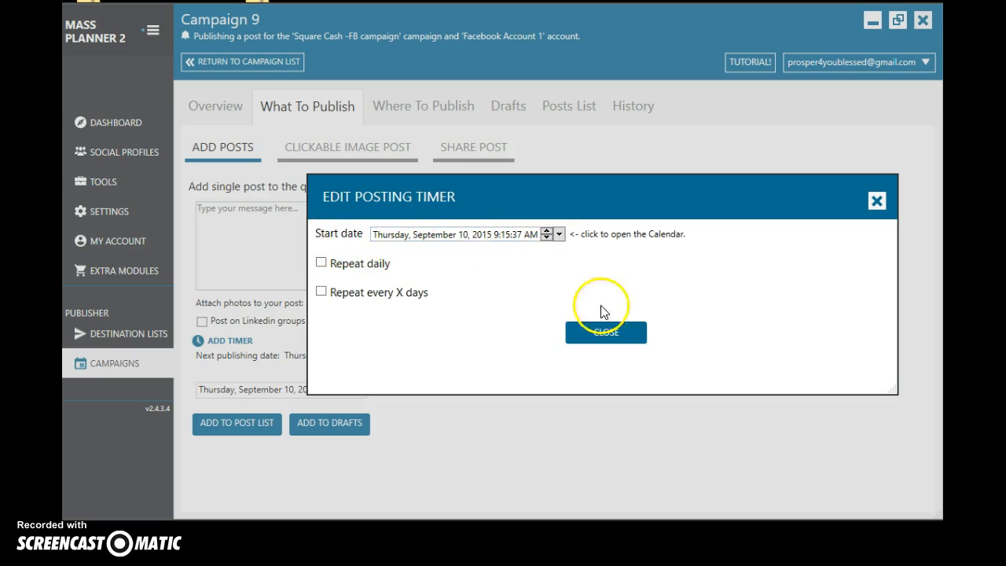
left_click(321, 263)
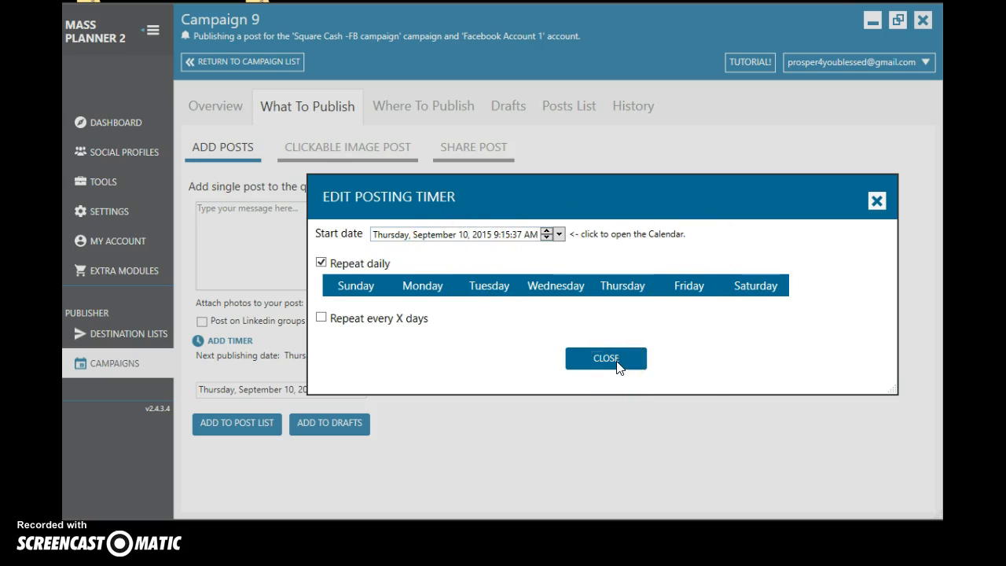
left_click(510, 236)
left_click(619, 359)
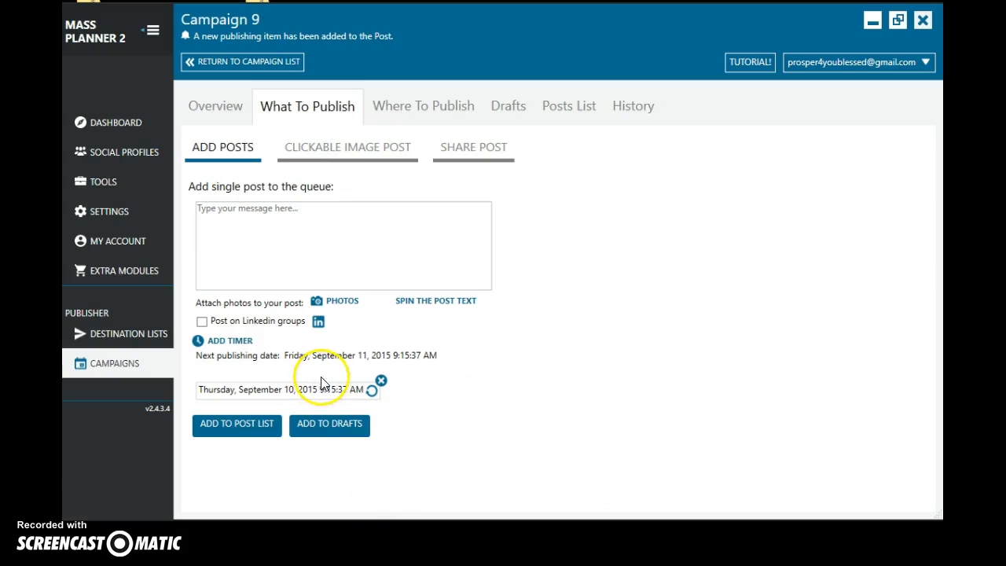
- Add a second daily repeating timer to the post with its suggested start date and time
left_click(200, 346)
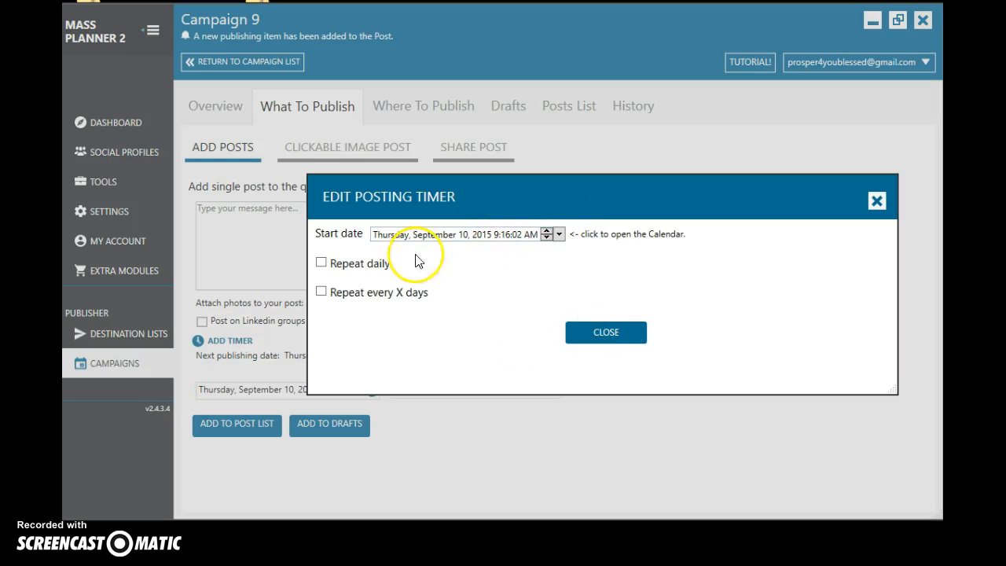
left_click(322, 262)
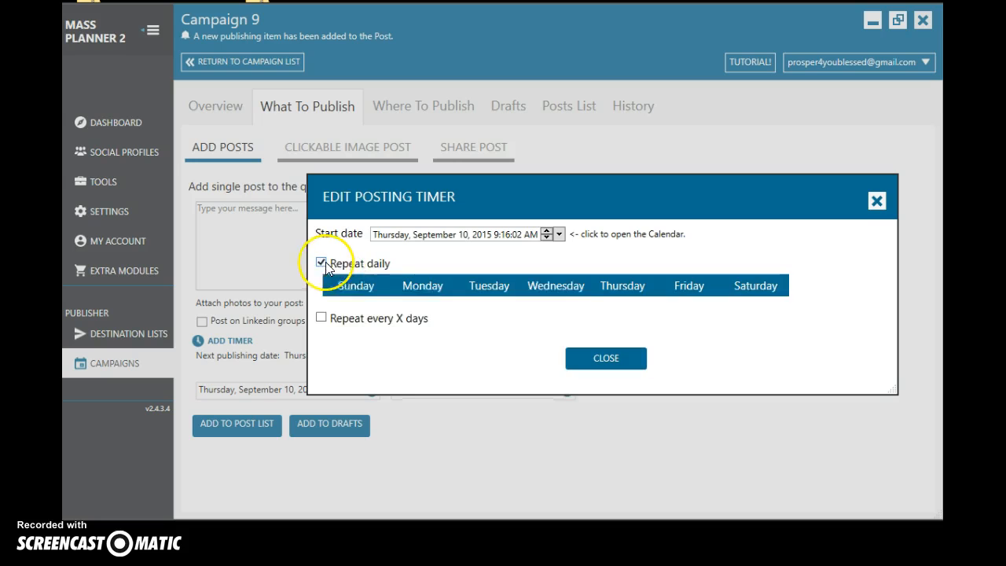
left_click(497, 235)
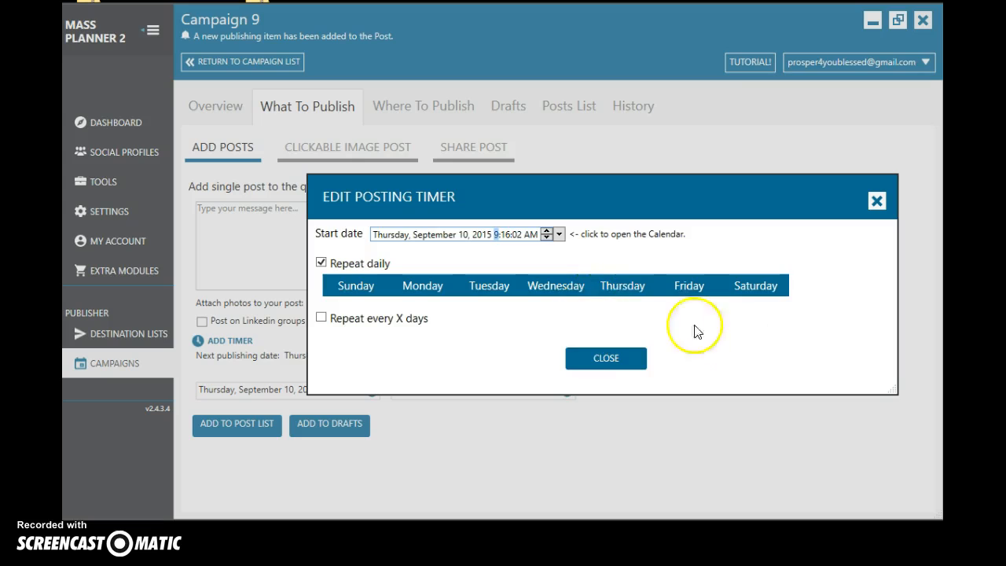
left_click(602, 358)
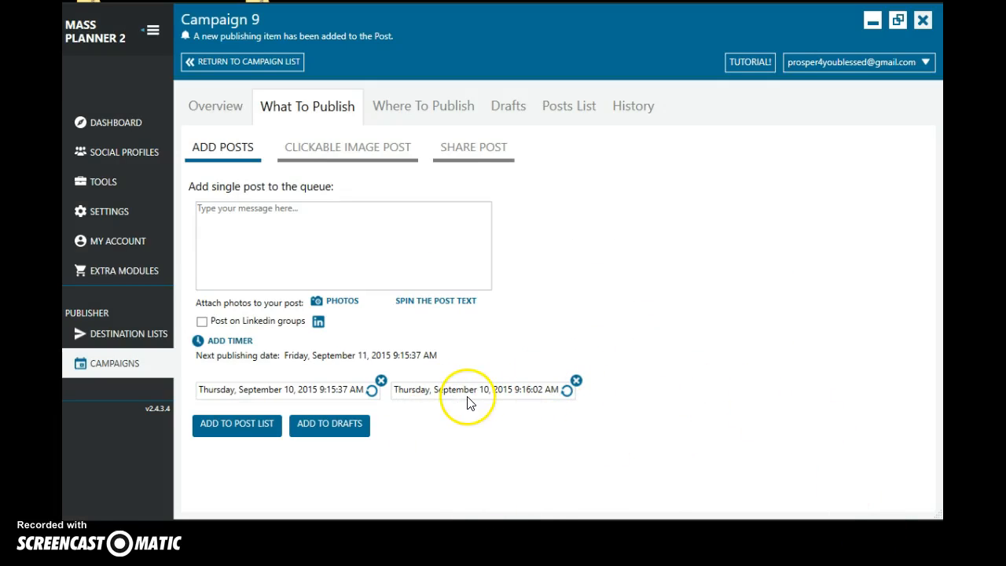
- Write the message "test" for the timed post, add it to the post list, and check the queued entry
left_click(236, 434)
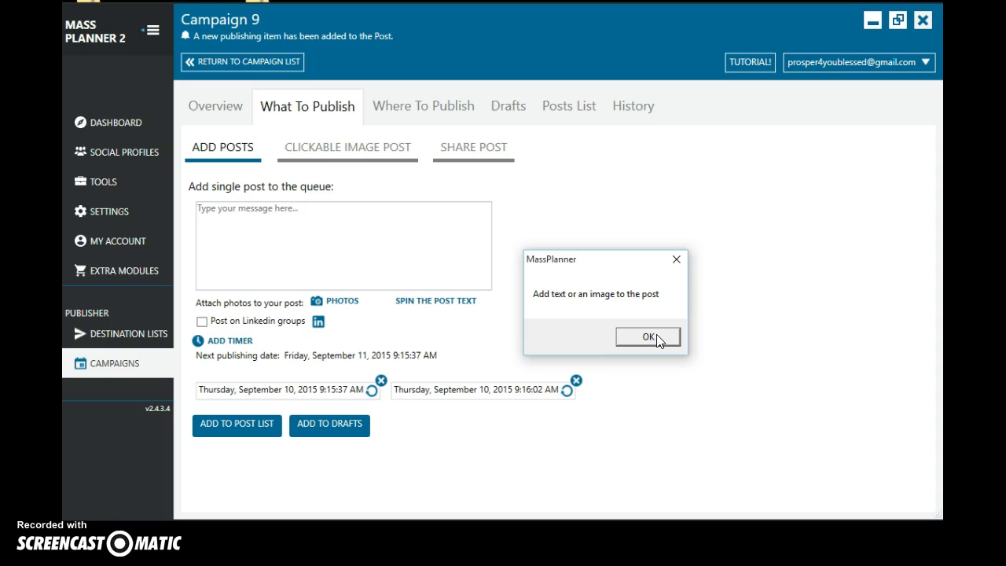
left_click(635, 333)
left_click(267, 215)
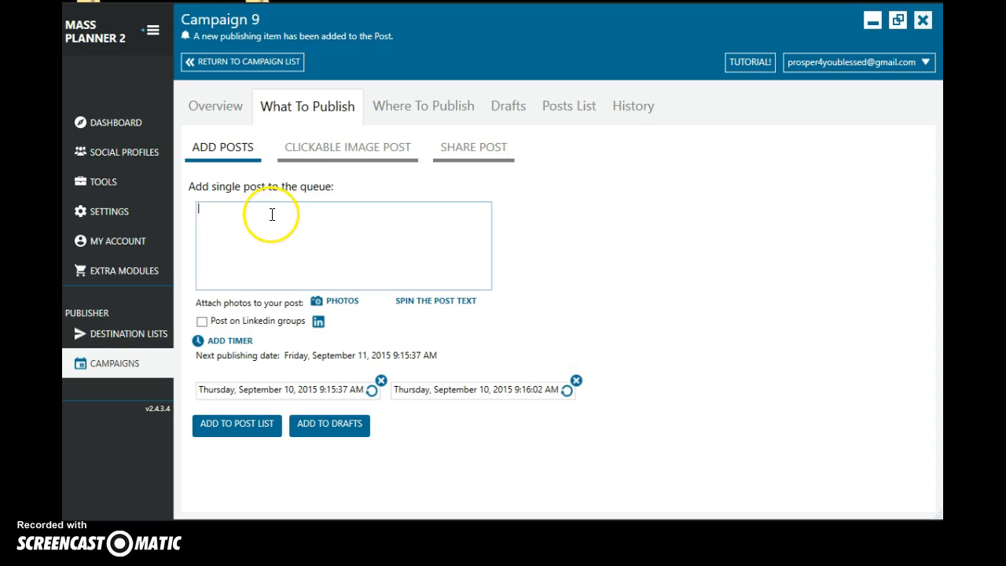
type("test")
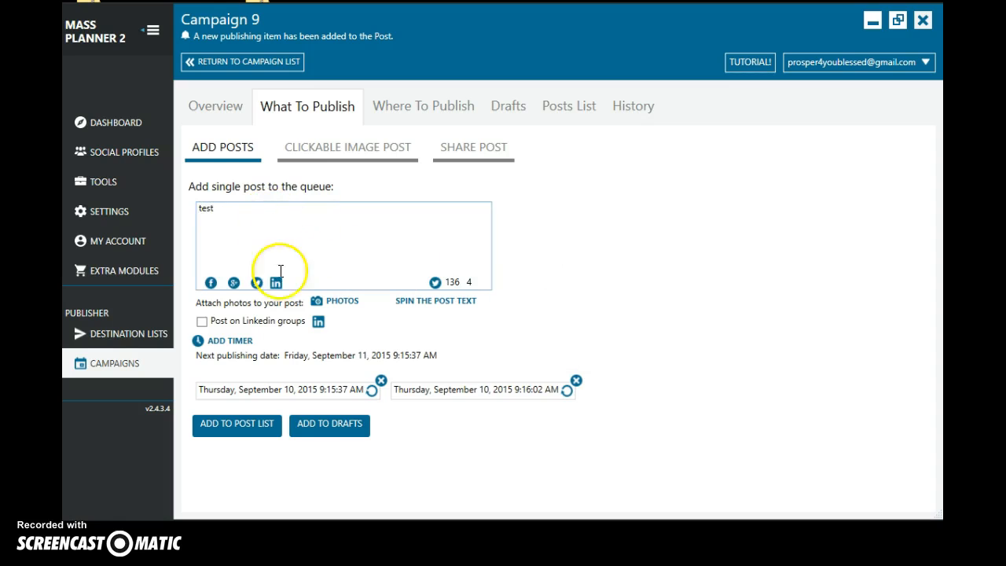
left_click(266, 424)
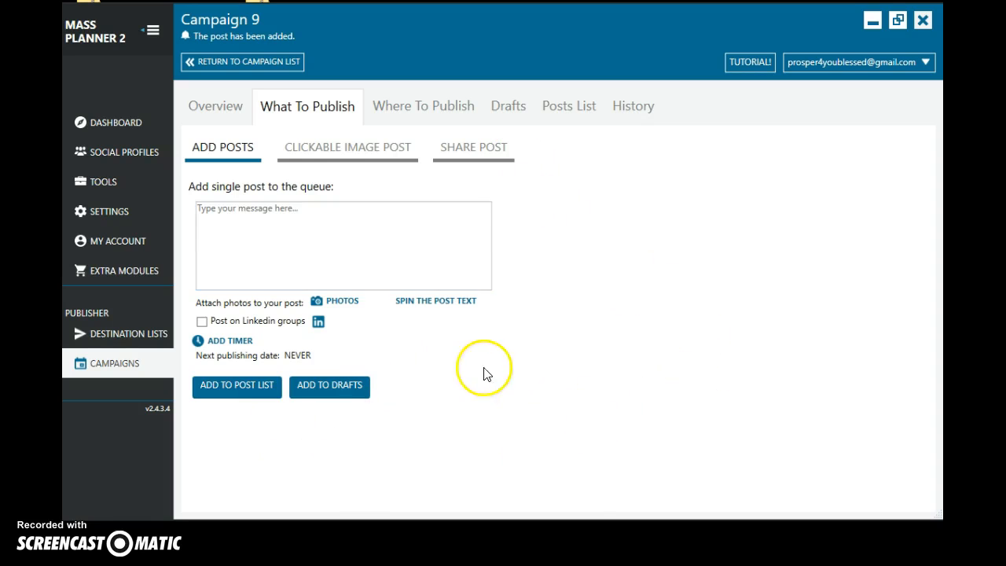
left_click(578, 114)
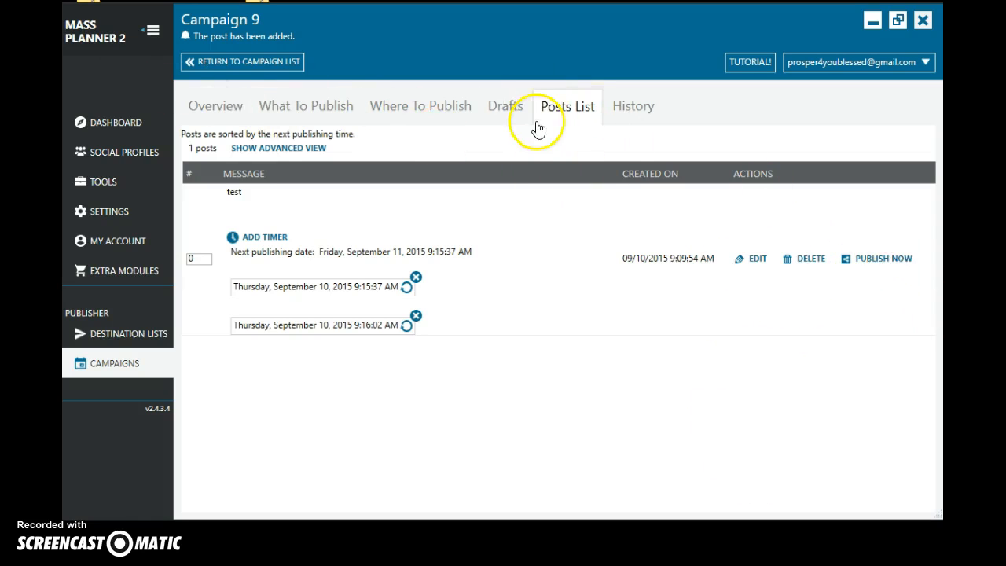
- Select the Facebook 1 destination list as the place where the campaign publishes
left_click(312, 114)
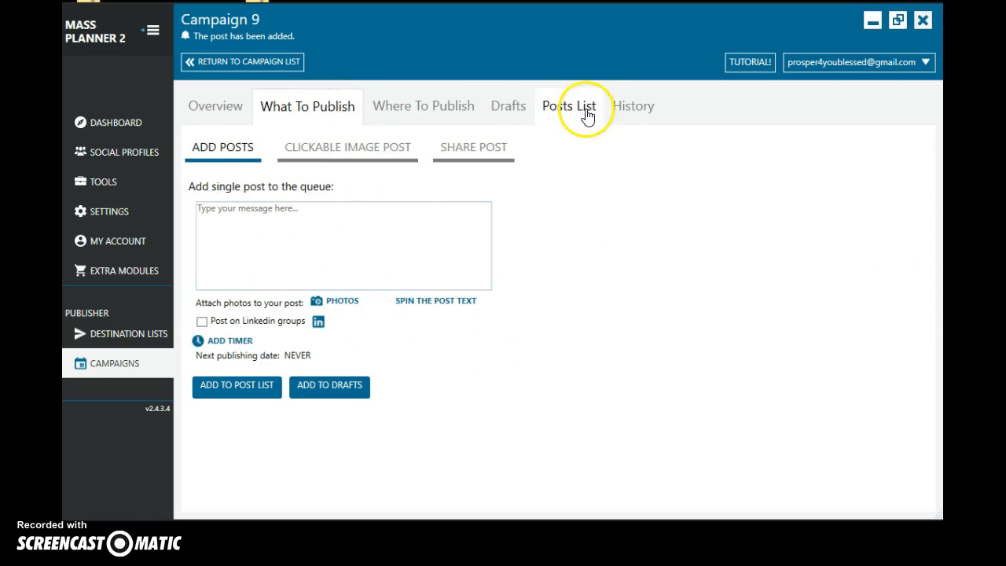
left_click(417, 114)
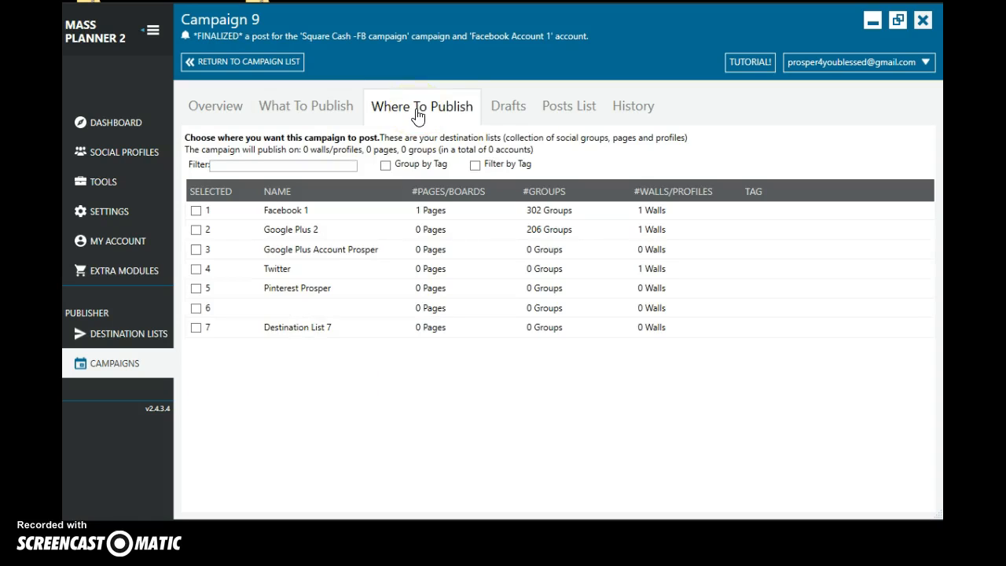
left_click(196, 214)
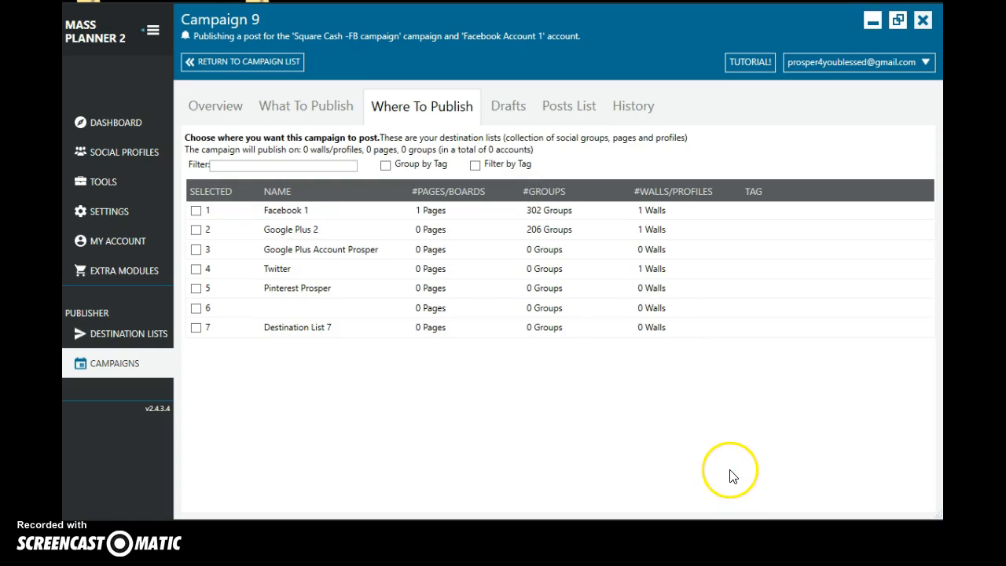
left_click(197, 213)
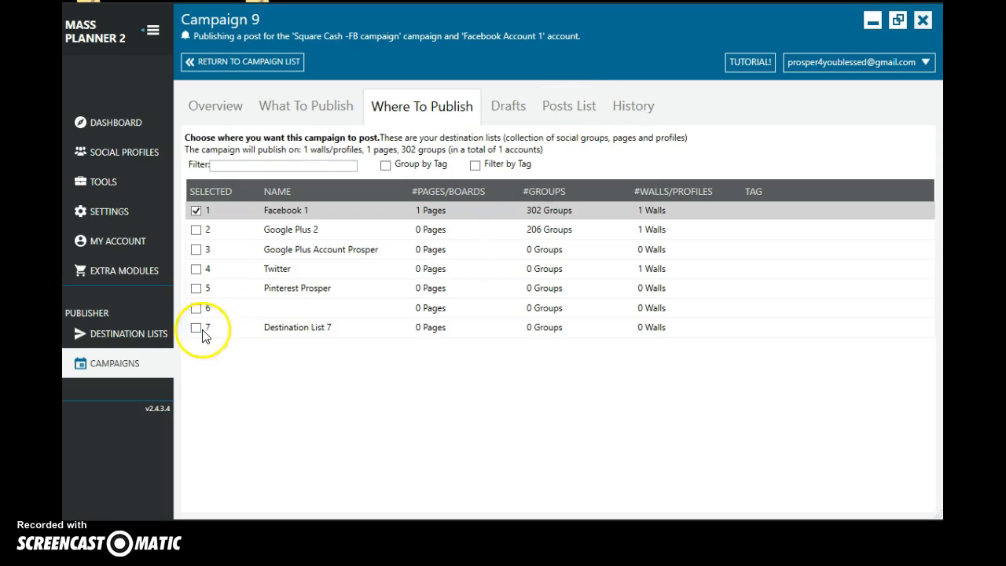
- Open the details of the Facebook 1 destination list to examine its accounts, groups, pages and wall selection
left_click(131, 338)
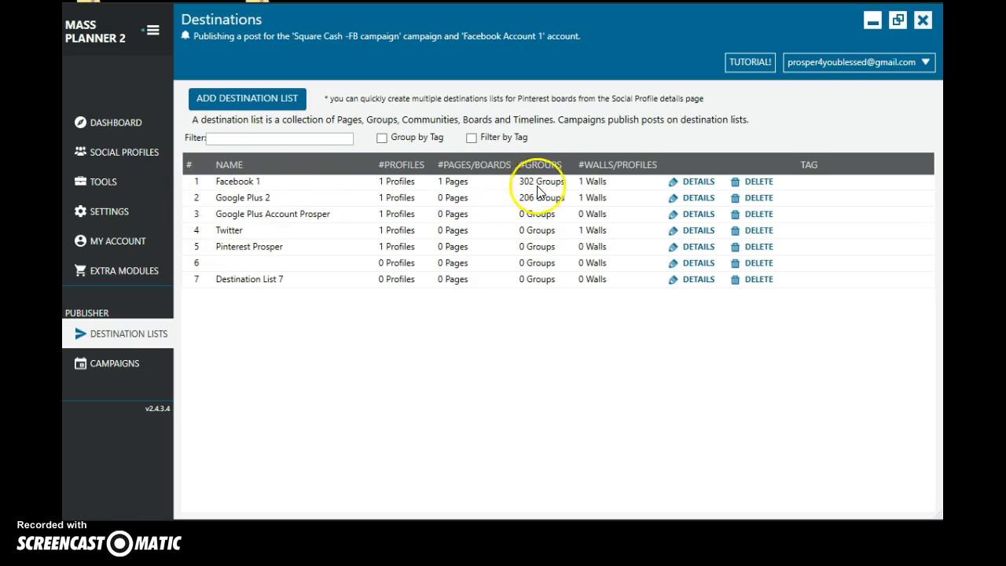
left_click(705, 186)
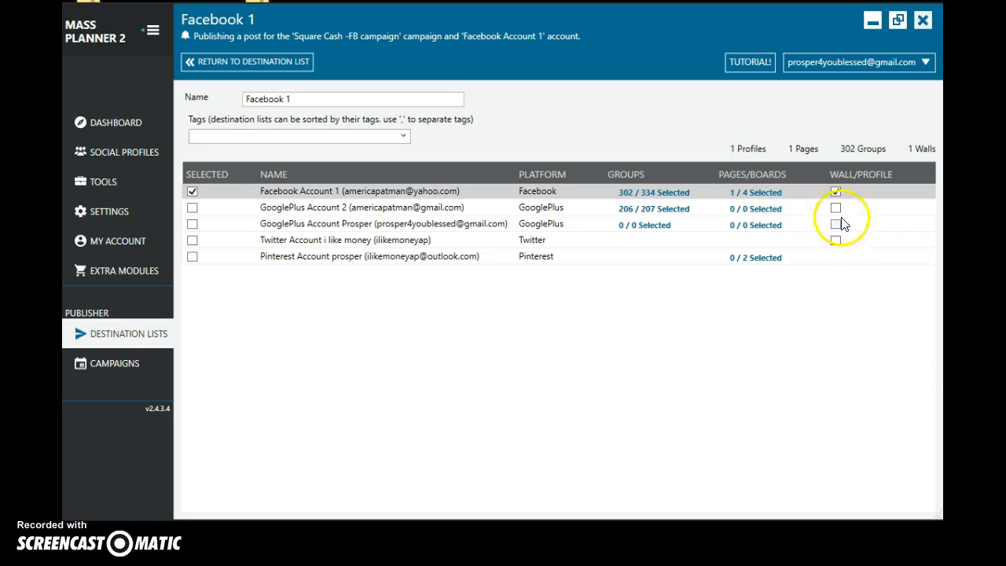
left_click(835, 191)
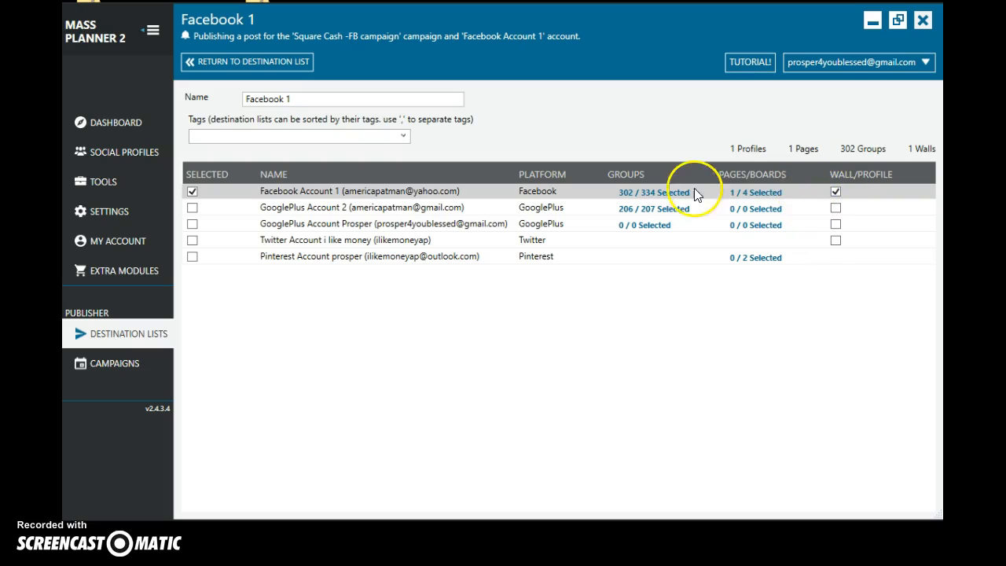
- Look through the groups selected for Facebook Account 1 in the destination list, leaving the selection as it is
left_click(666, 195)
left_click(672, 193)
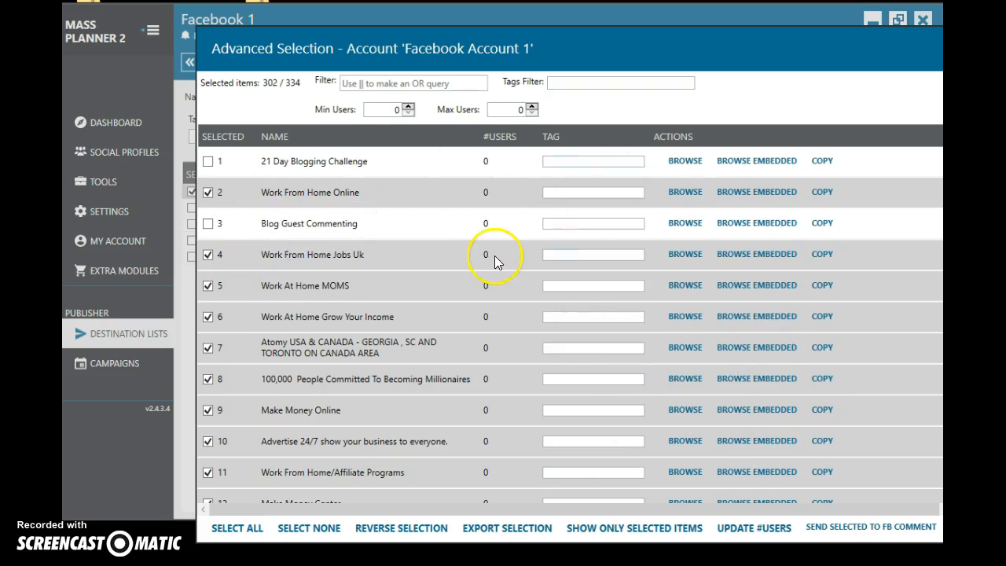
scroll(495, 255, "down", 3)
scroll(403, 240, "down", 7)
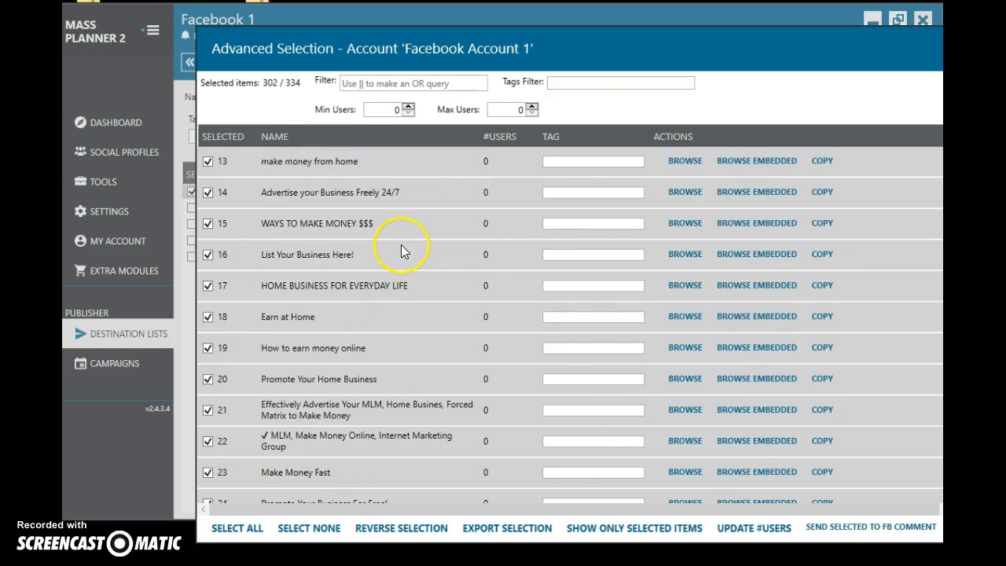
scroll(419, 364, "down", 7)
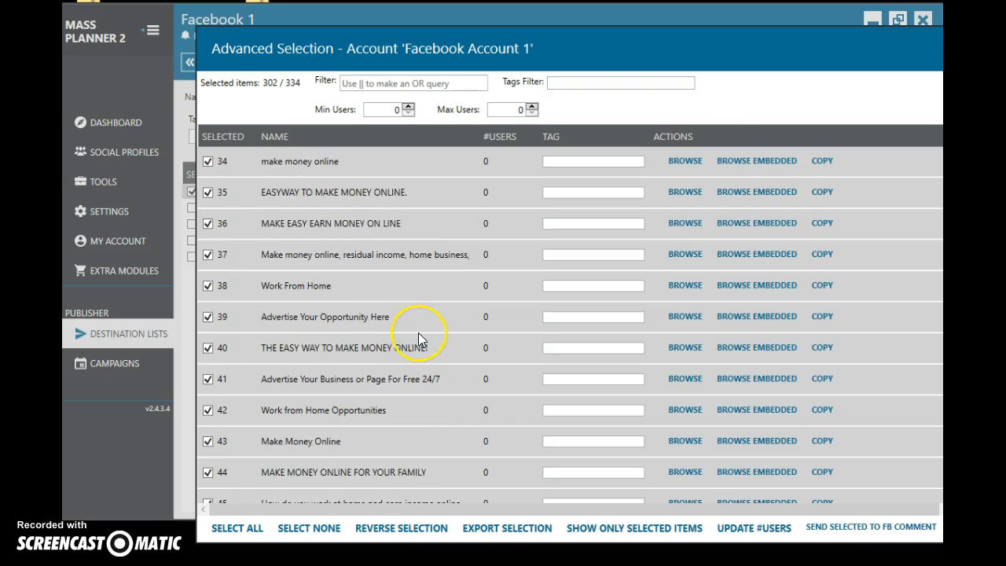
scroll(410, 331, "down", 4)
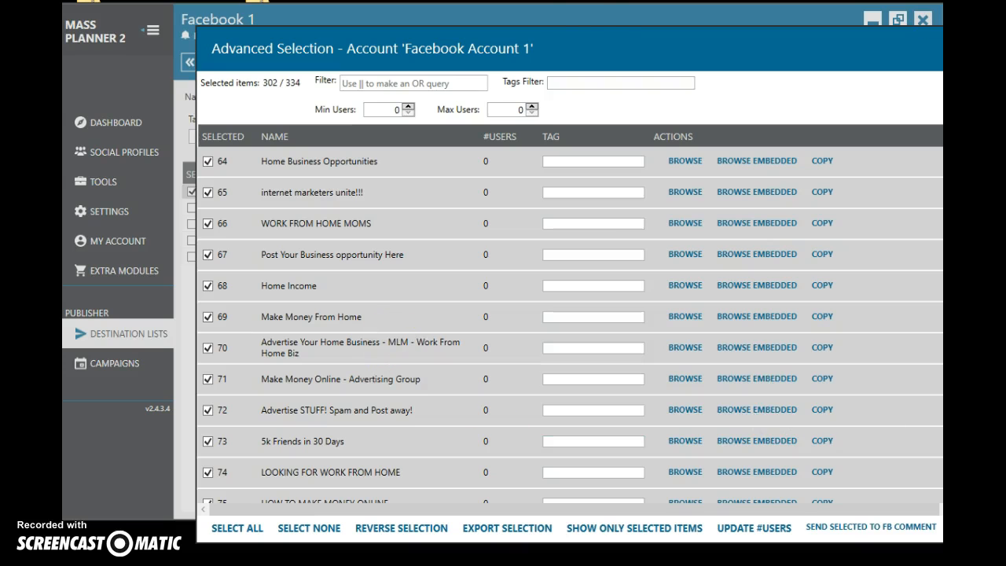
left_click_drag(562, 49, 460, 36)
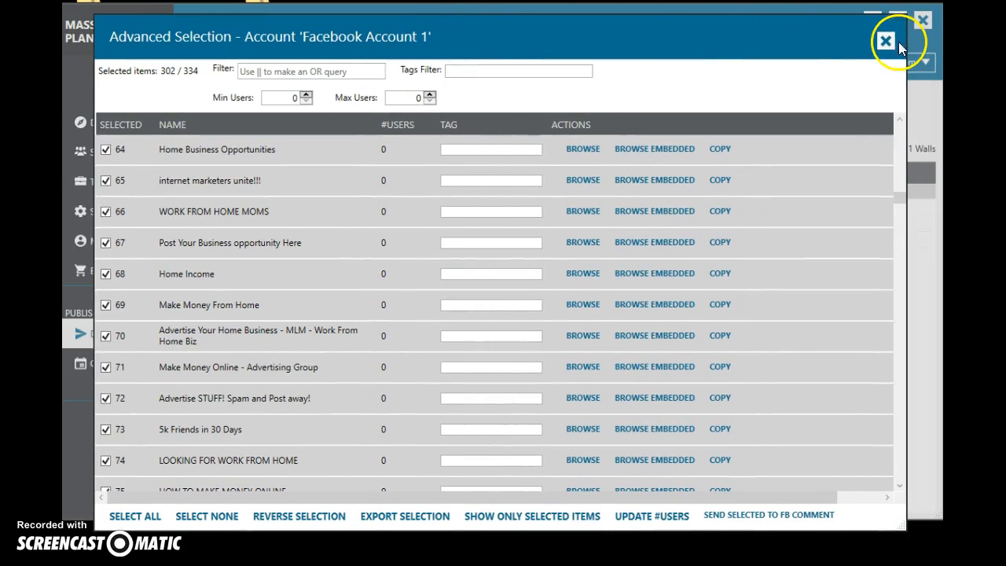
left_click(886, 43)
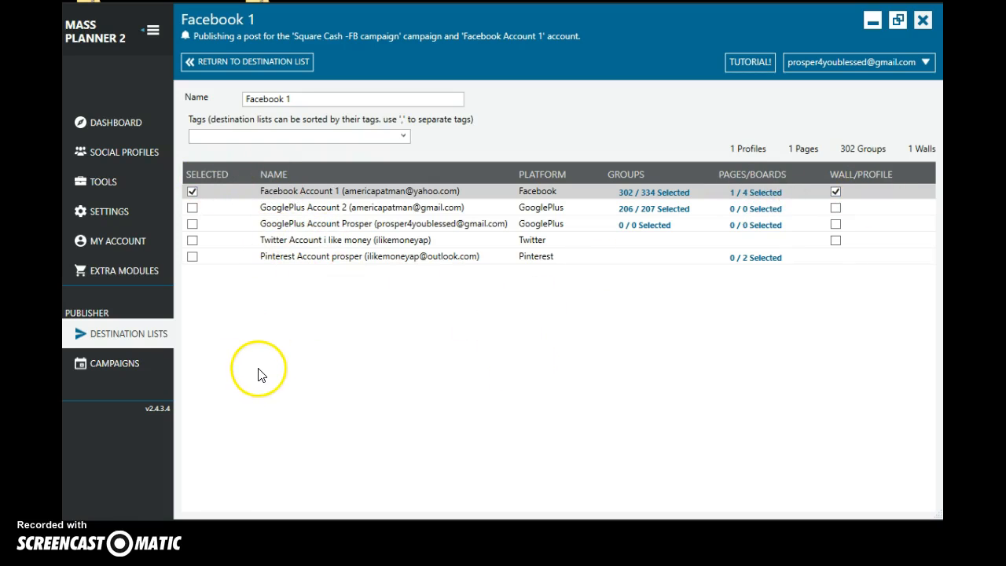
- Reopen the "test 1" campaign and review its overview settings, chosen destination list and queued posts
left_click(114, 366)
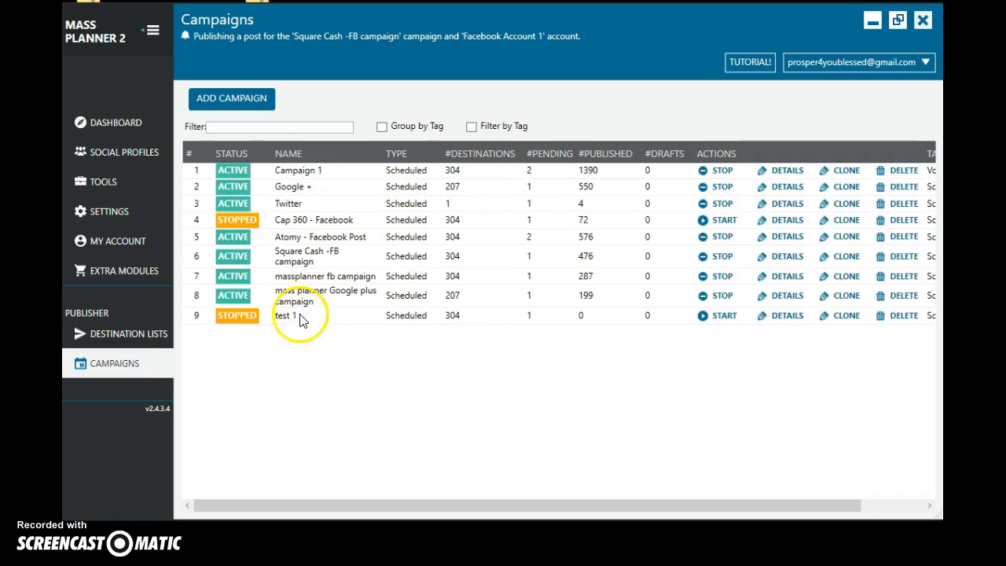
left_click(787, 319)
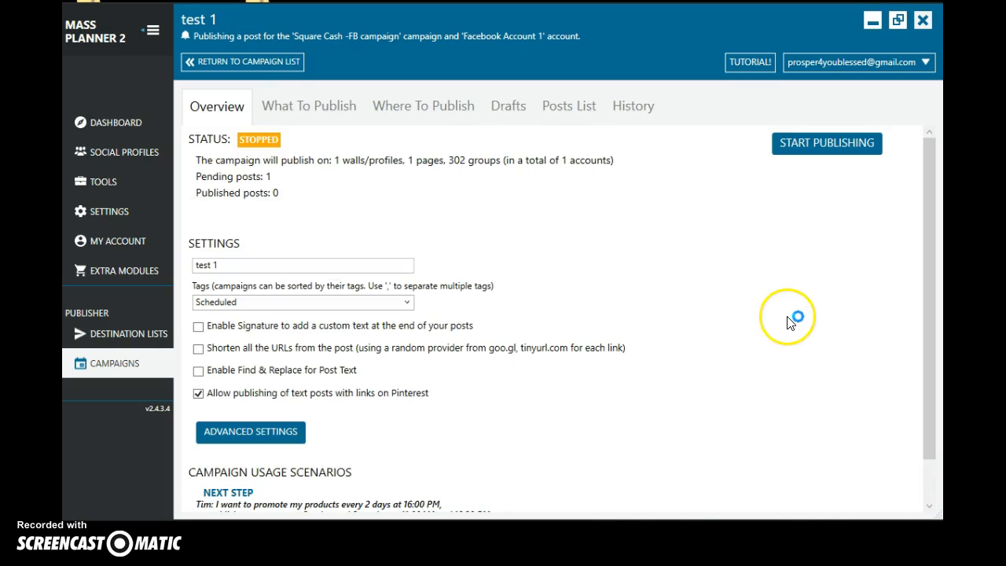
scroll(846, 318, "down", 1)
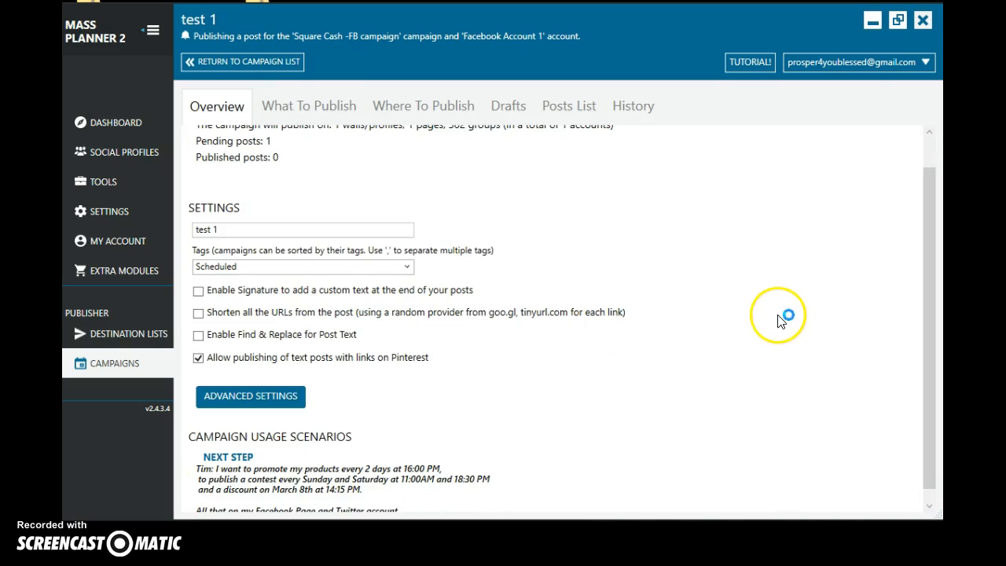
left_click(438, 114)
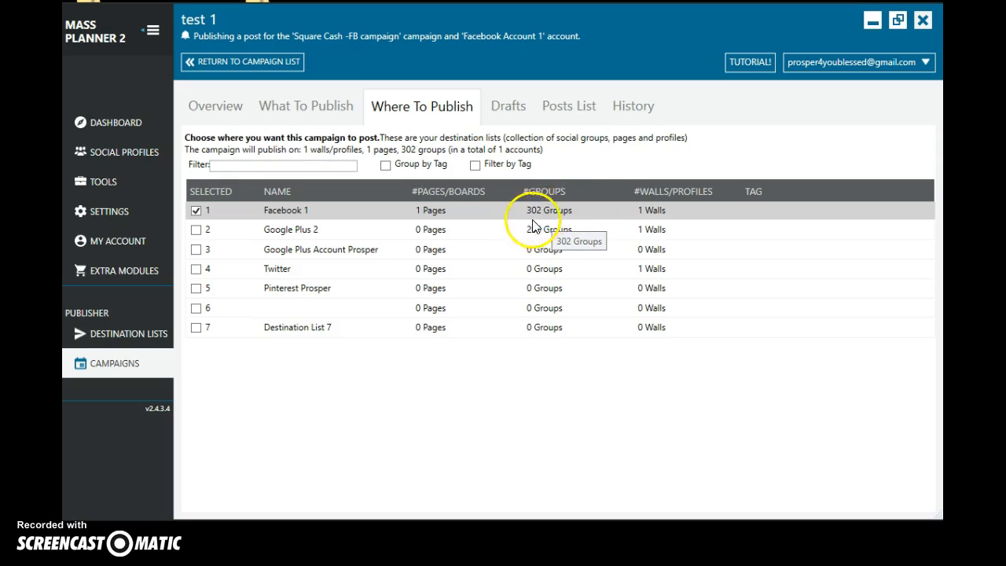
left_click(557, 110)
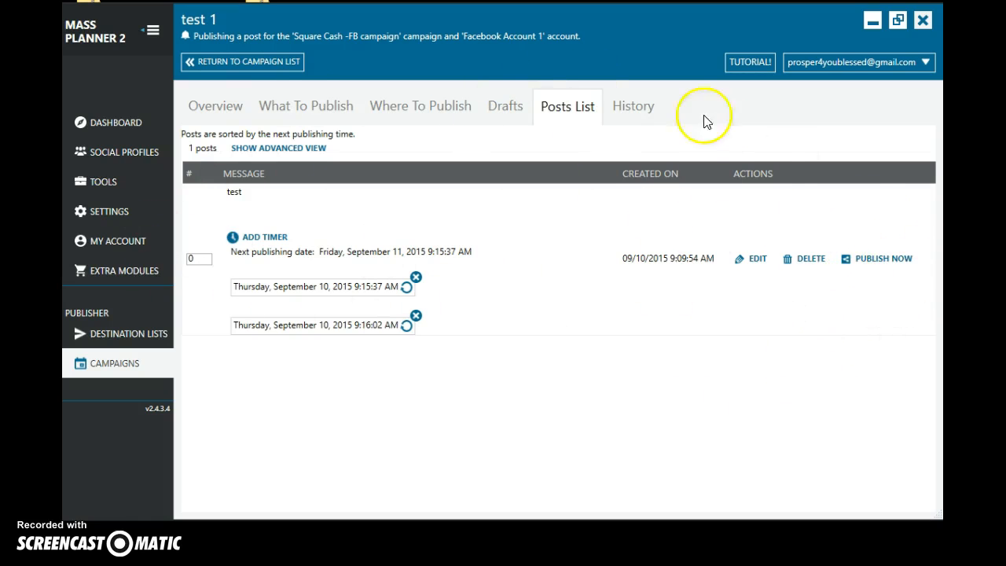
left_click(234, 114)
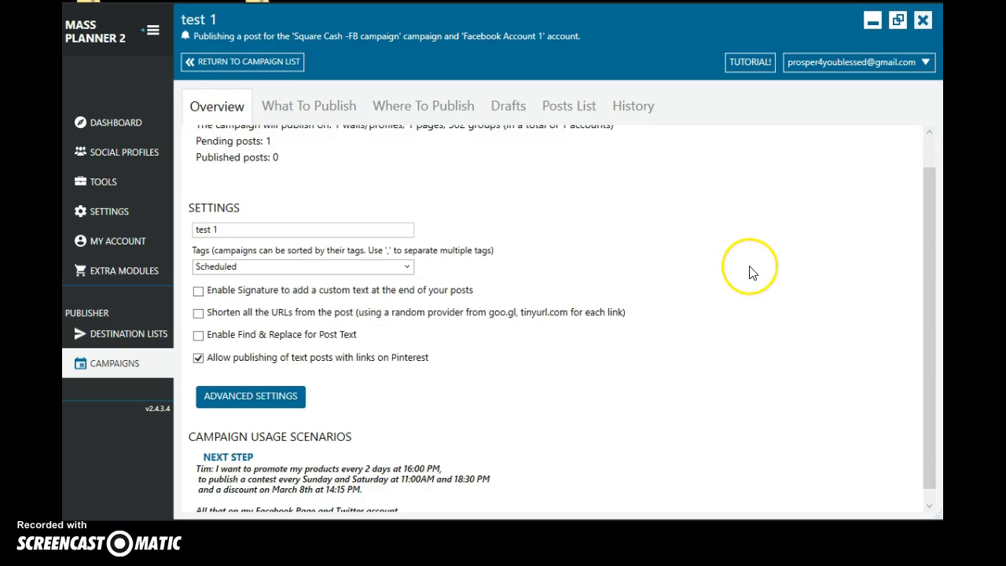
scroll(818, 267, "up", 1)
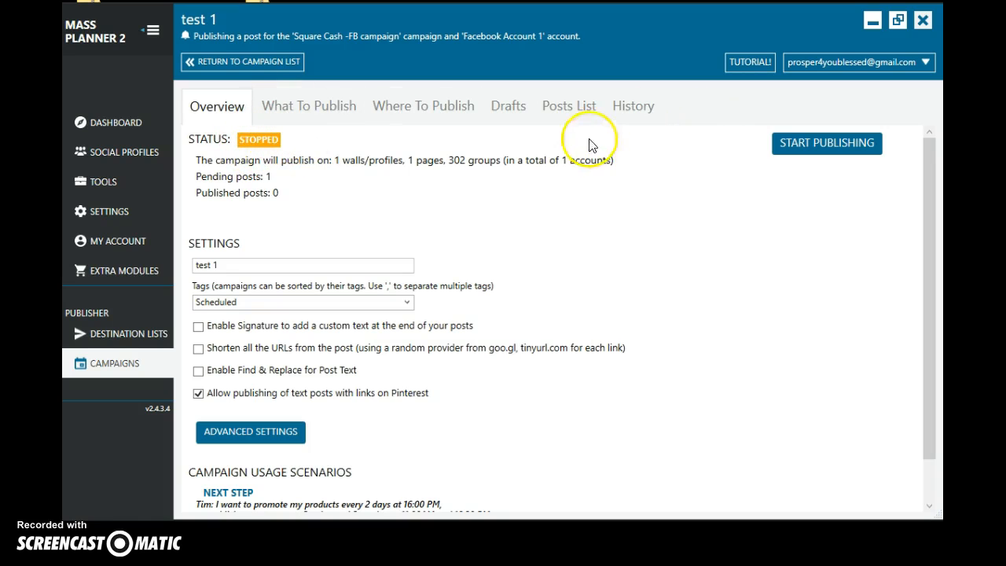
left_click(566, 110)
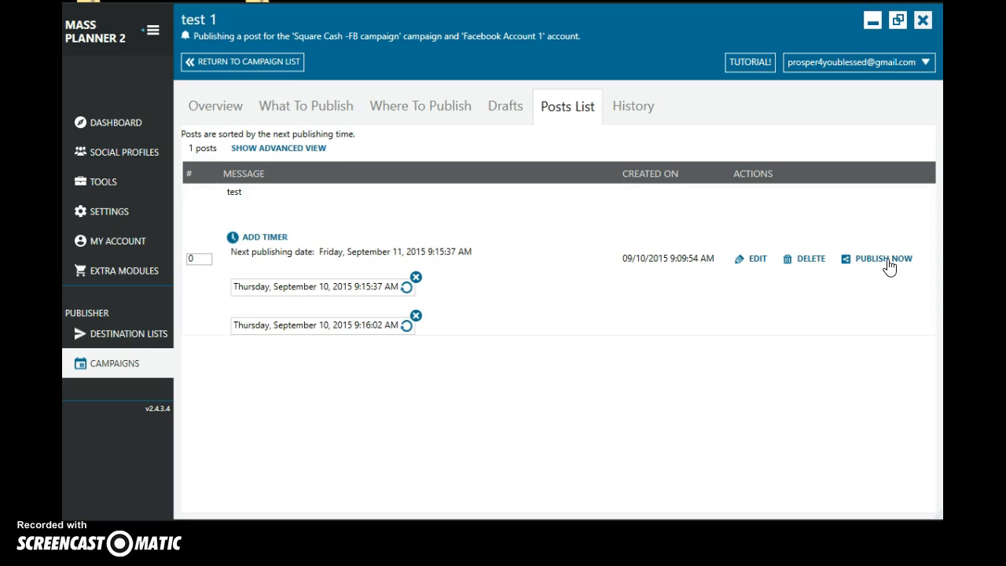
- Open the "test 1" campaign's details again from the campaign list, check its publishing history, and return to the list
left_click(122, 366)
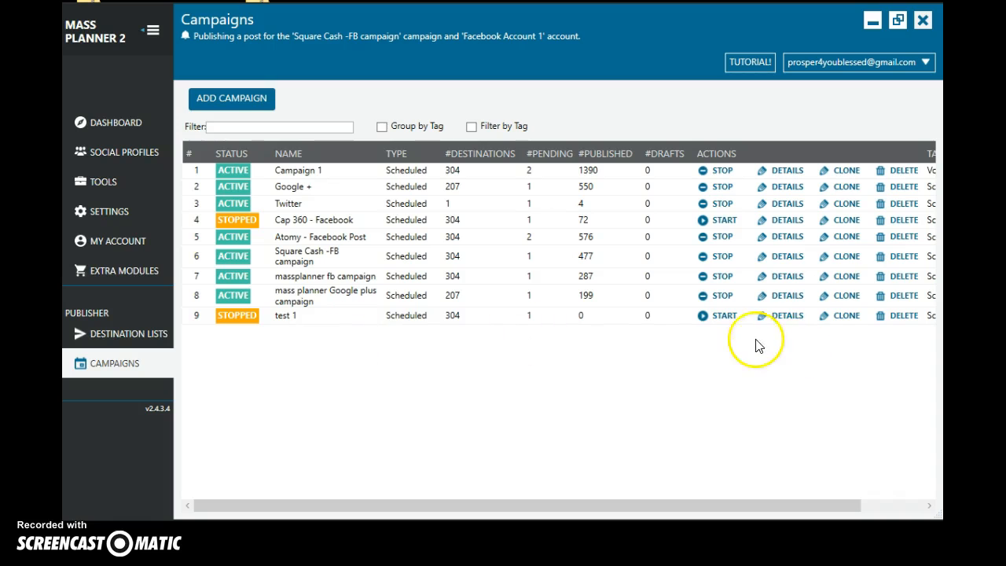
left_click(789, 317)
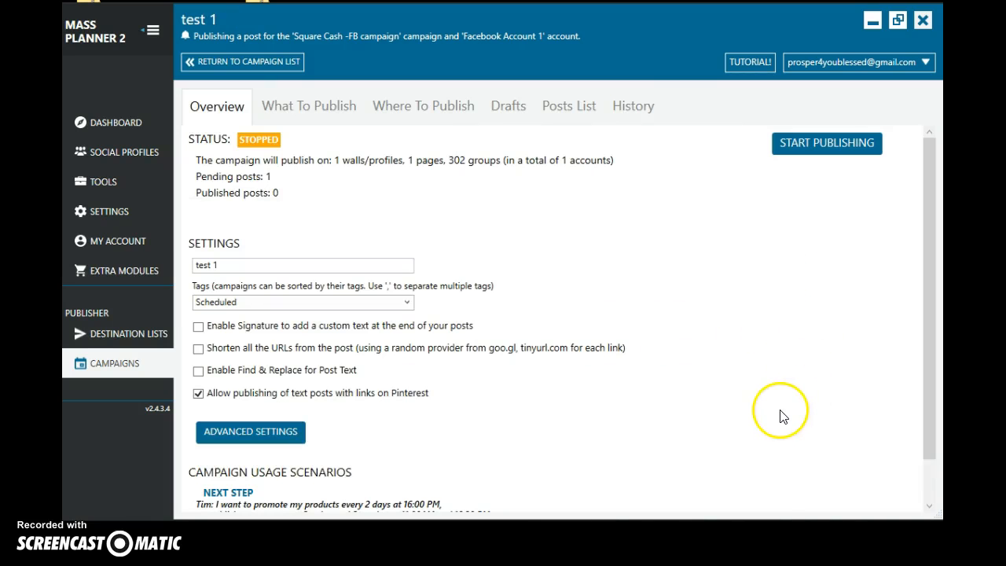
left_click(638, 115)
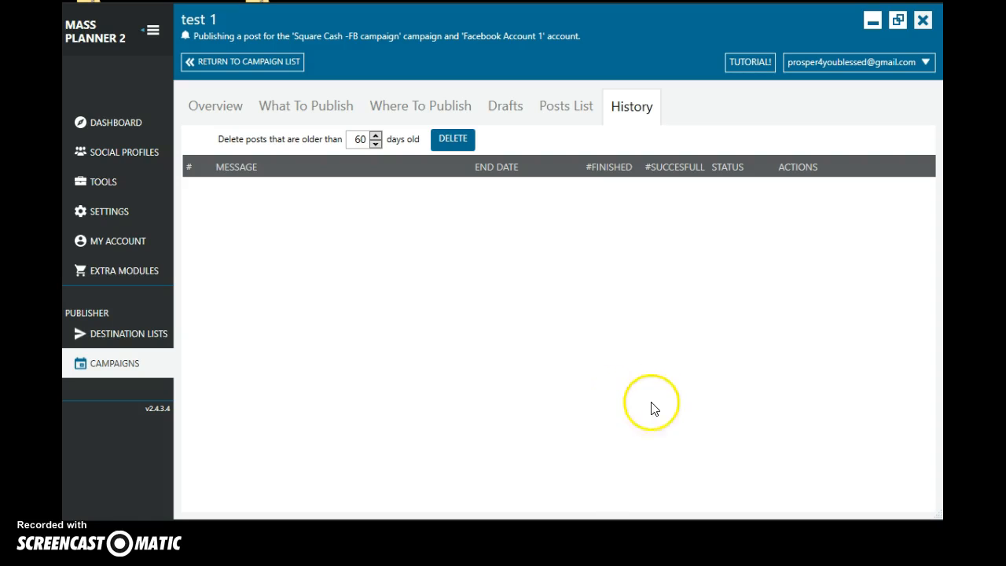
left_click(118, 369)
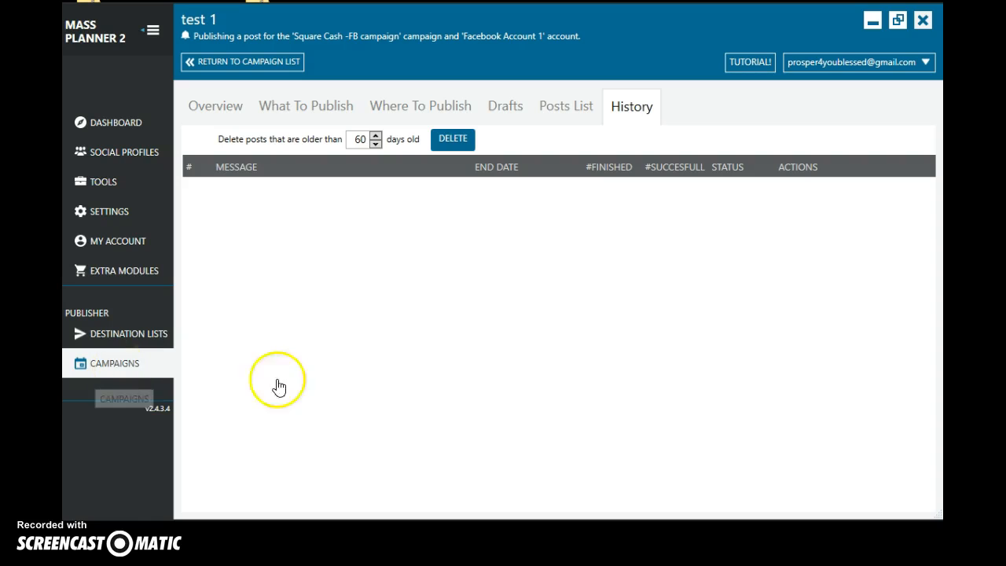